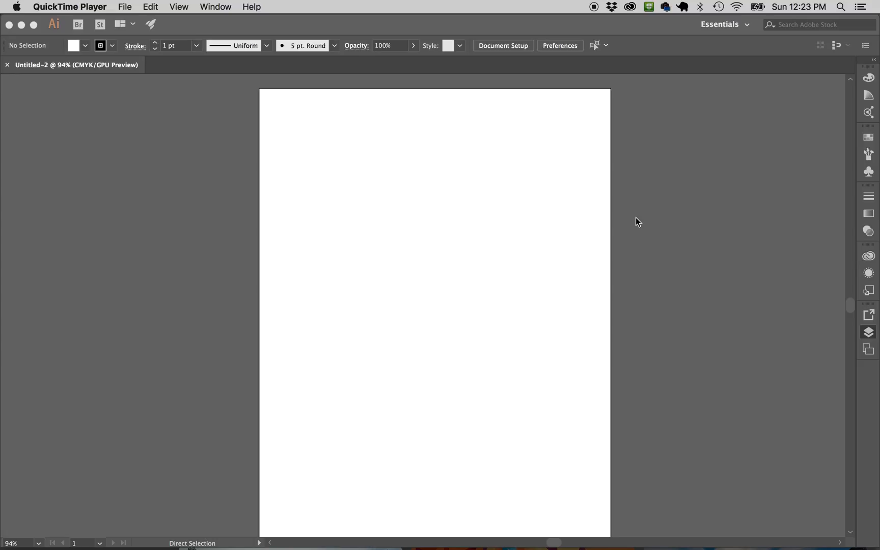
scroll(635, 217, "left", 3)
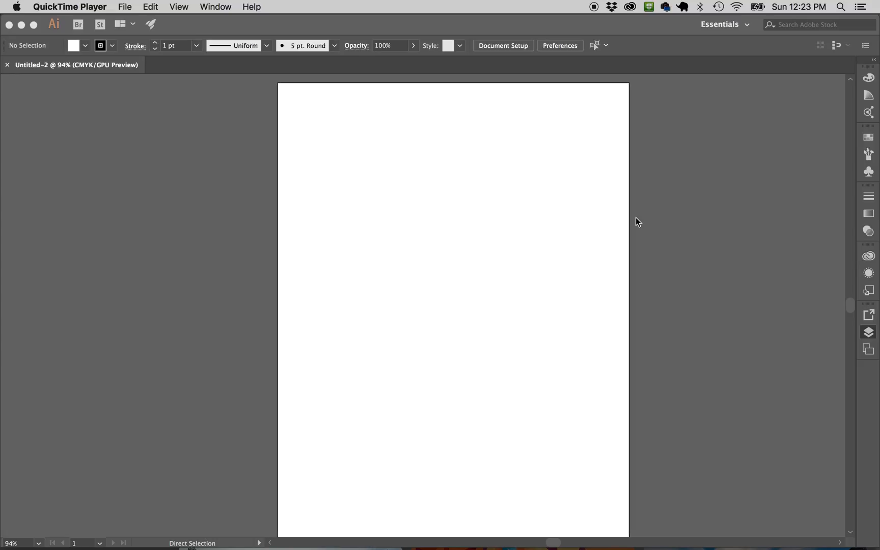
scroll(635, 218, "down", 1)
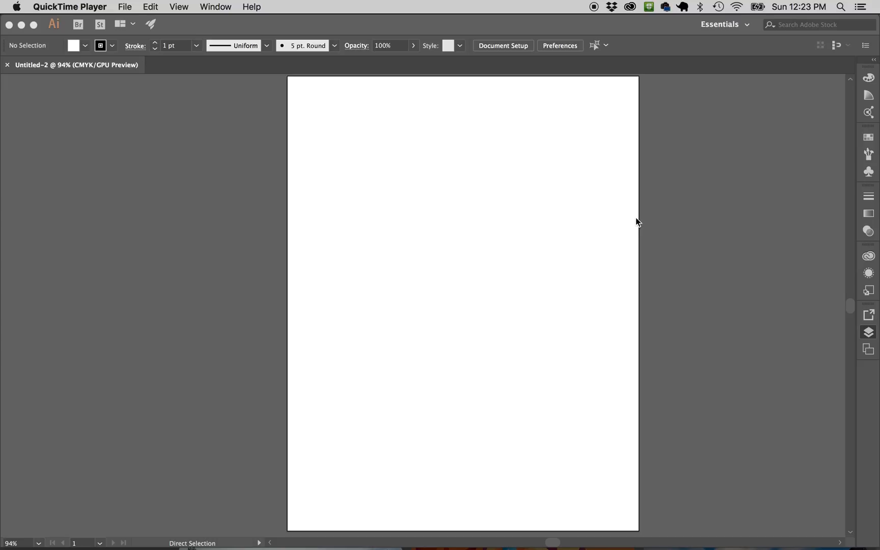
left_click(670, 225)
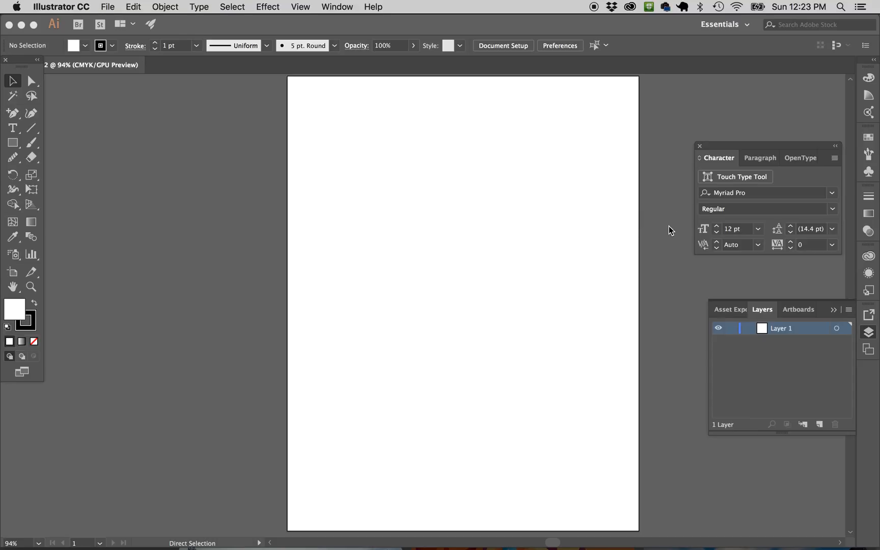
scroll(395, 198, "up", 1)
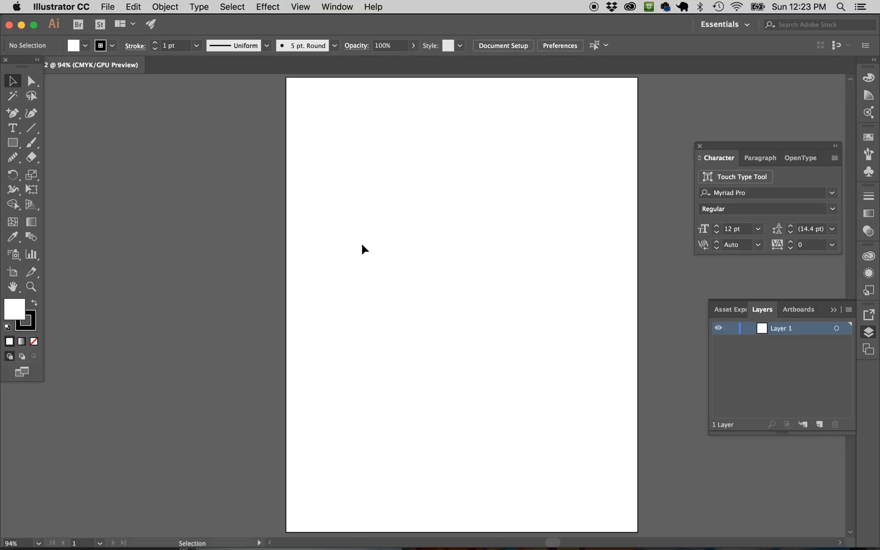
Preview the scanned logo sketch Scan.jpeg on the desktop, then return to the blank Illustrator document
key("F11")
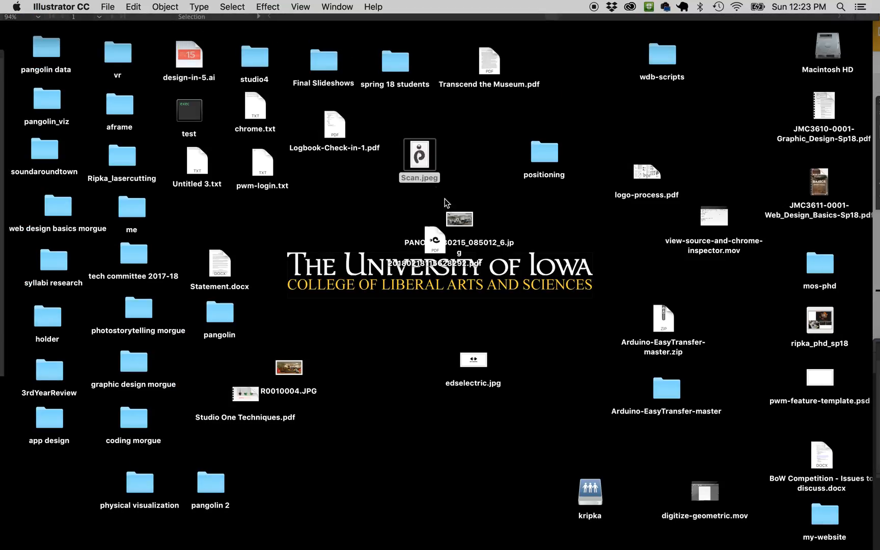
left_click(419, 156)
key("space")
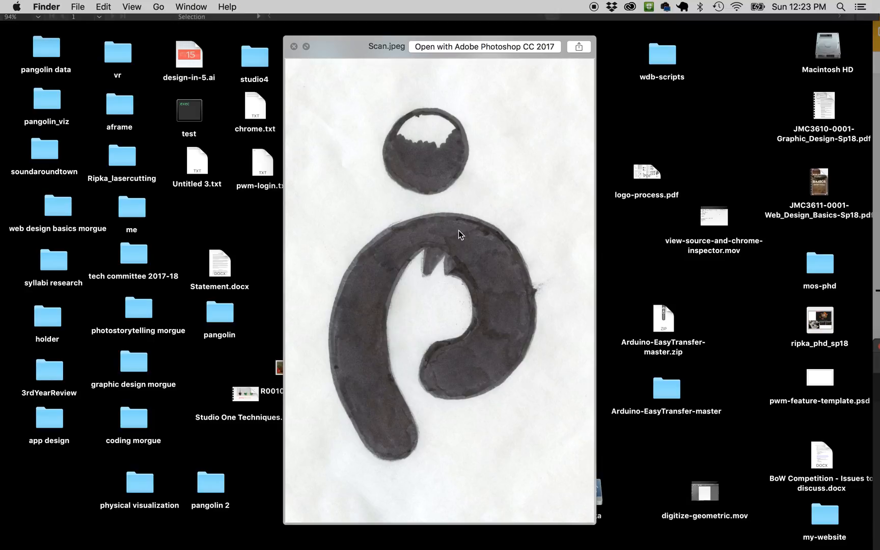
key("space")
key("F11")
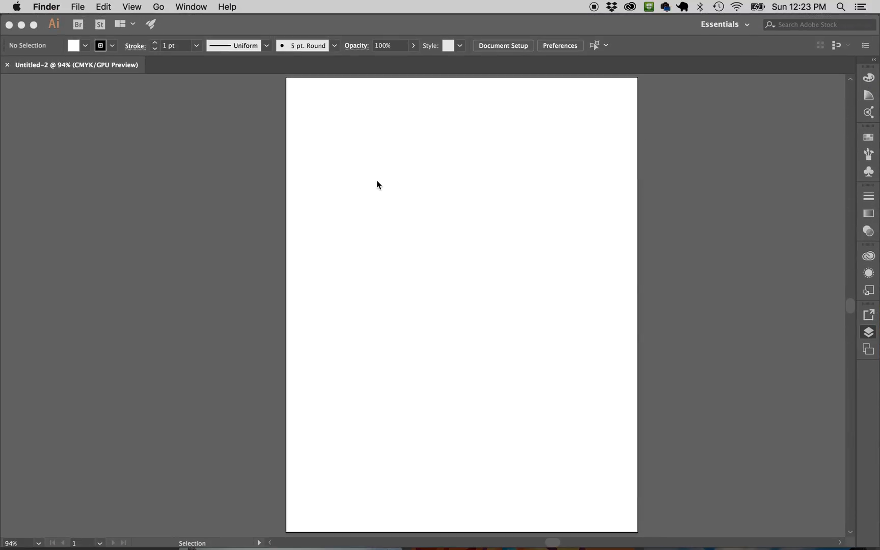
left_click(377, 184)
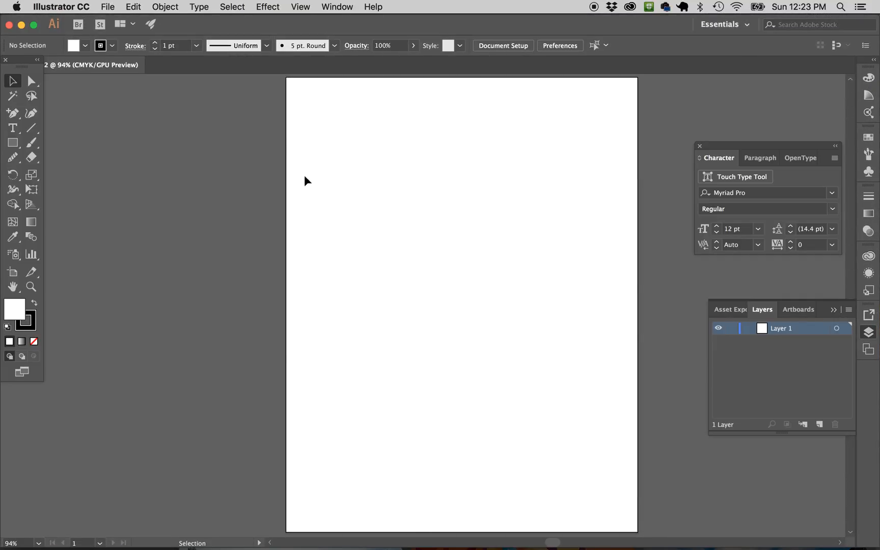
Place Scan.jpeg from the desktop onto the middle of the artboard as a linked image
key("F11")
left_click_drag(426, 159, 469, 302)
key("F11")
left_click(574, 302)
left_click(492, 285)
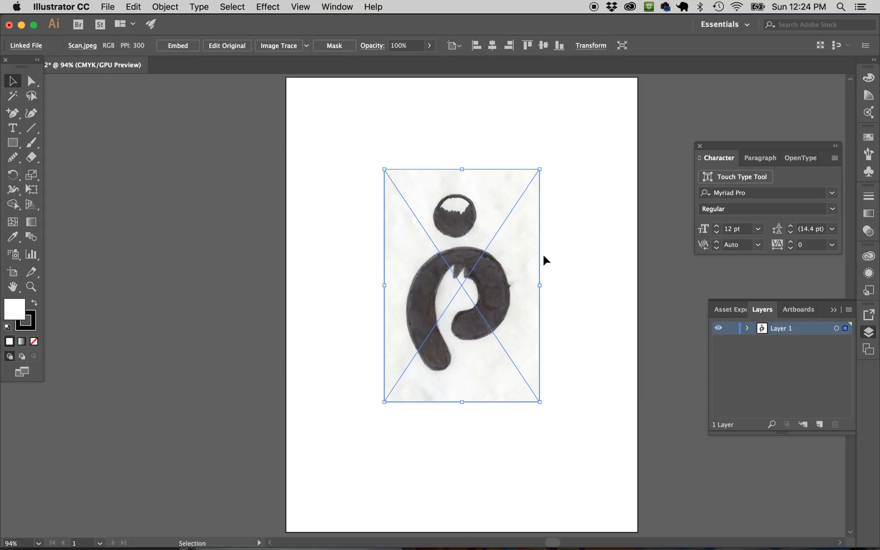
Image-trace the placed logo scan with the Black and White Logo preset and deselect it
left_click(573, 240)
left_click(499, 229)
left_click(306, 46)
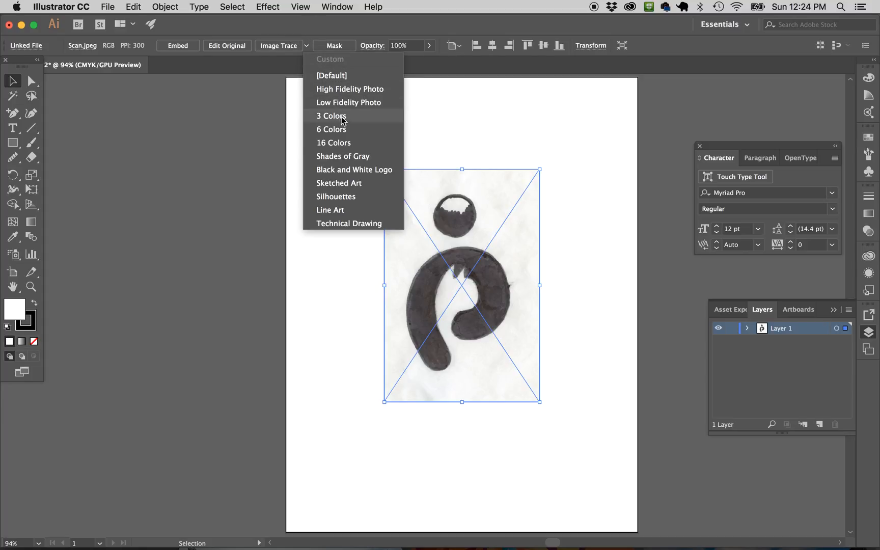
left_click(363, 172)
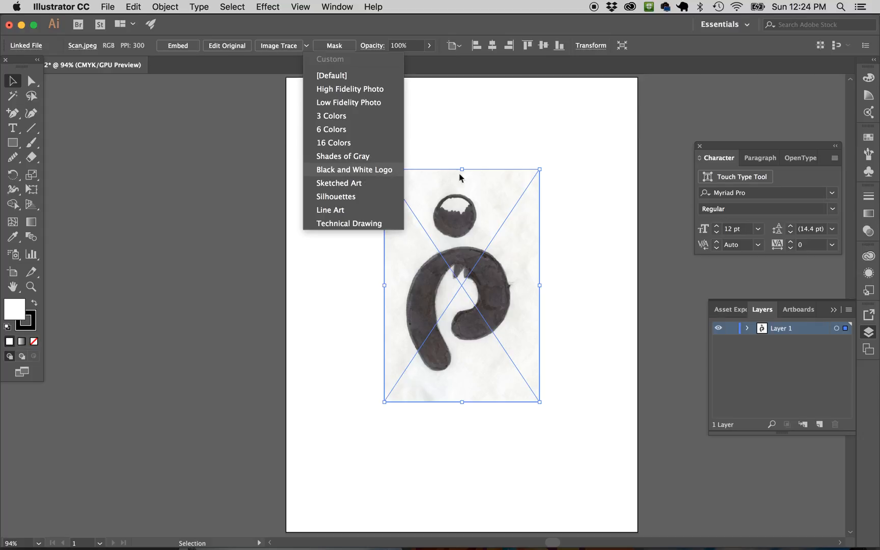
left_click(591, 246)
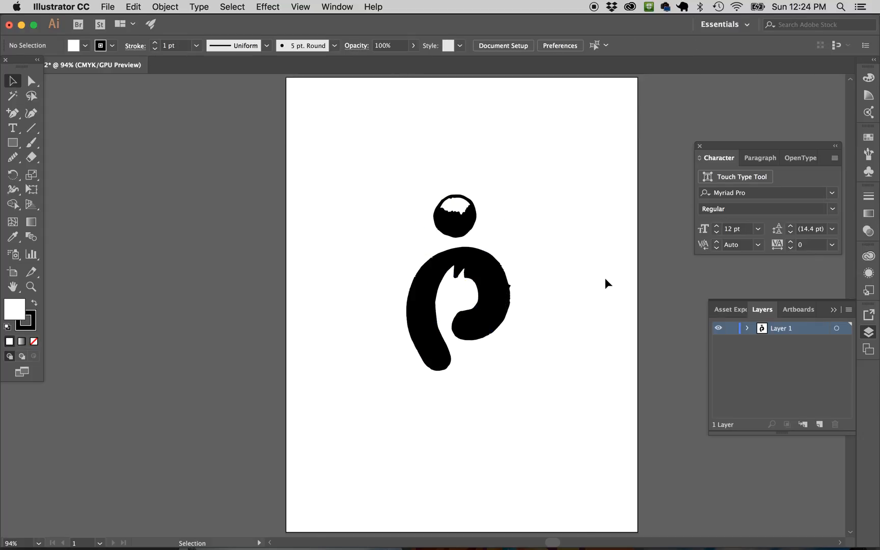
Raise the logo tracing's Image Trace threshold to 188
key("super+1")
key("super+plus")
key("super+plus")
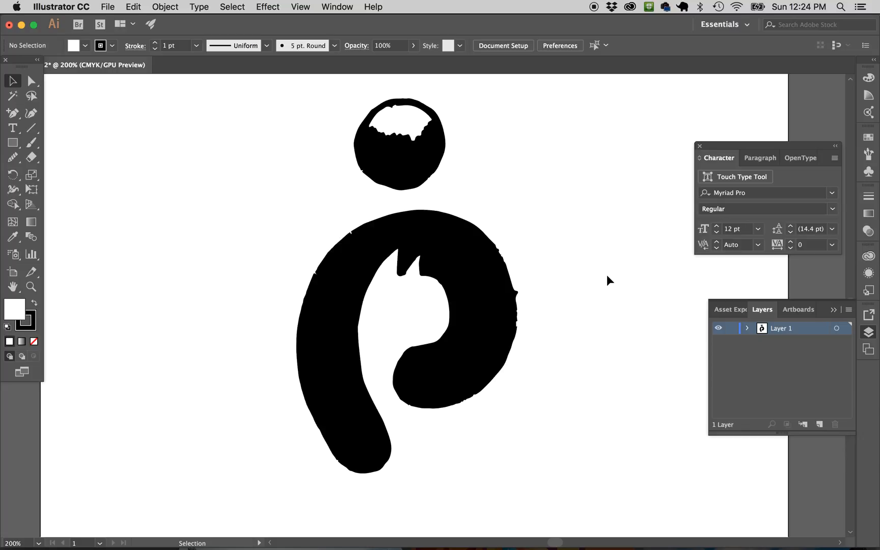
left_click(575, 277)
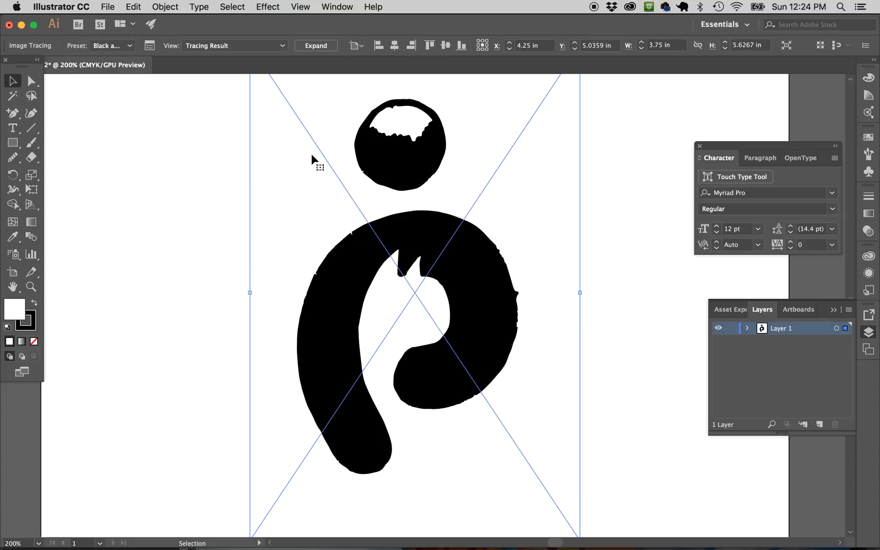
left_click(284, 45)
left_click(150, 45)
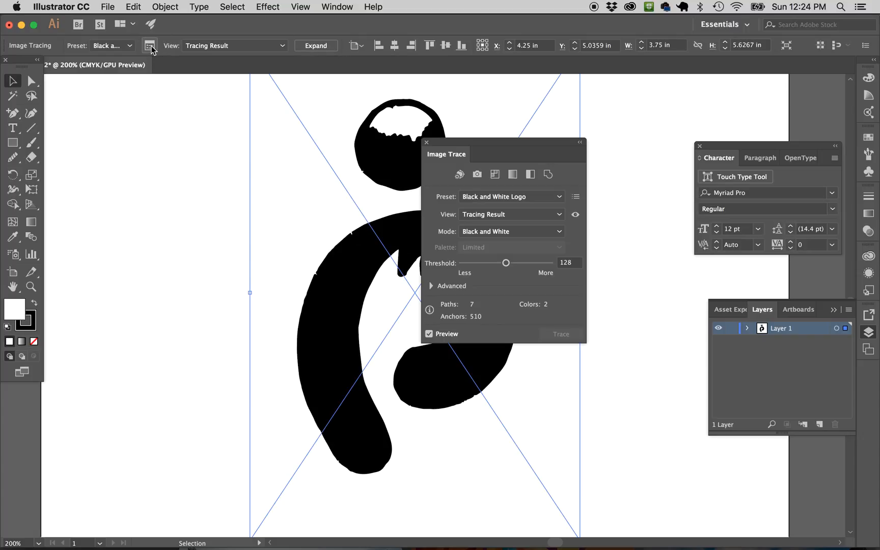
left_click_drag(527, 144, 602, 144)
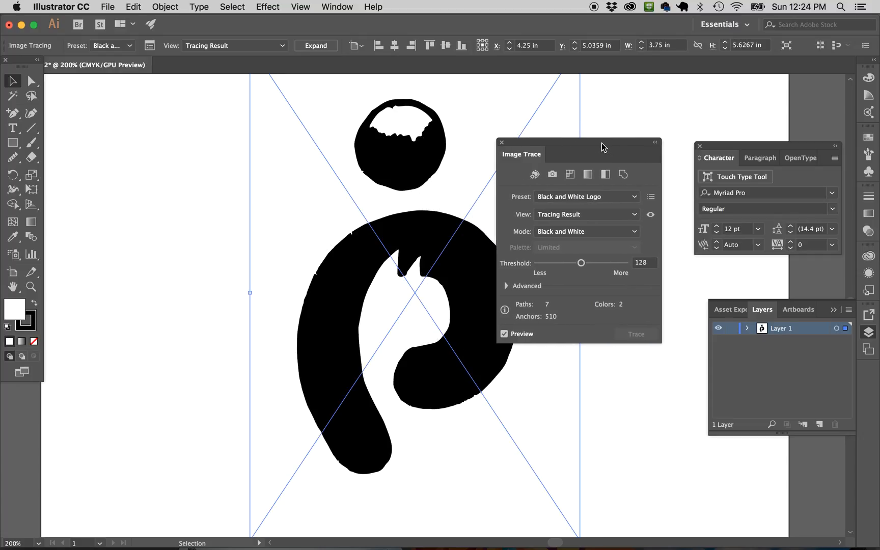
mouse_move(581, 263)
left_mouse_down()
mouse_move(564, 264)
mouse_move(594, 264)
left_mouse_up()
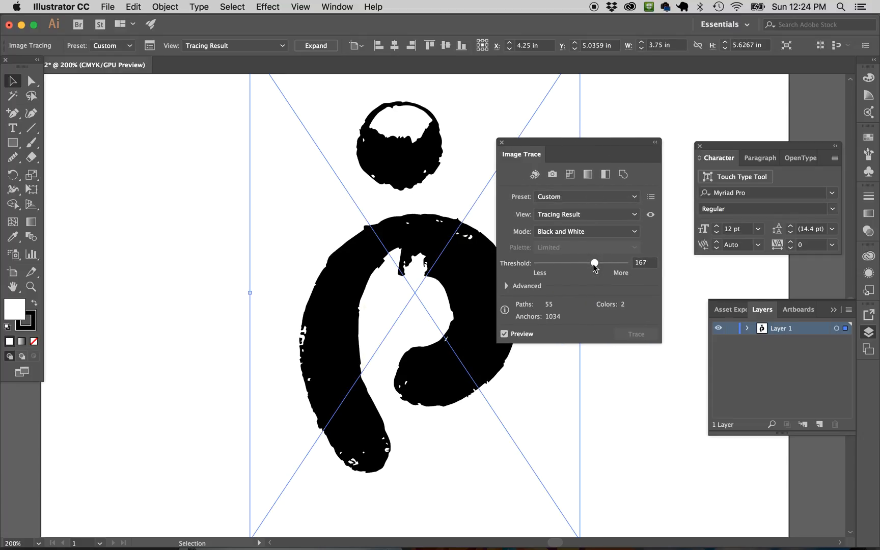
left_click_drag(594, 264, 601, 264)
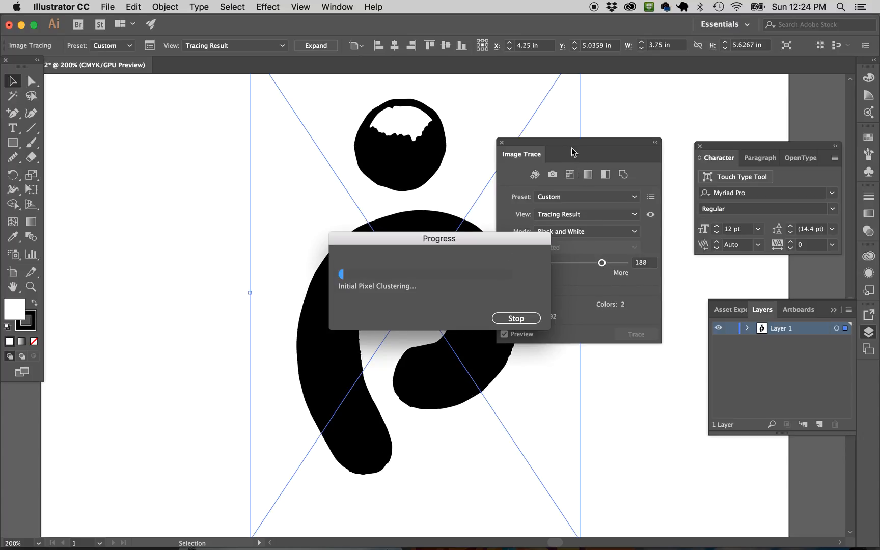
left_click_drag(569, 145, 600, 136)
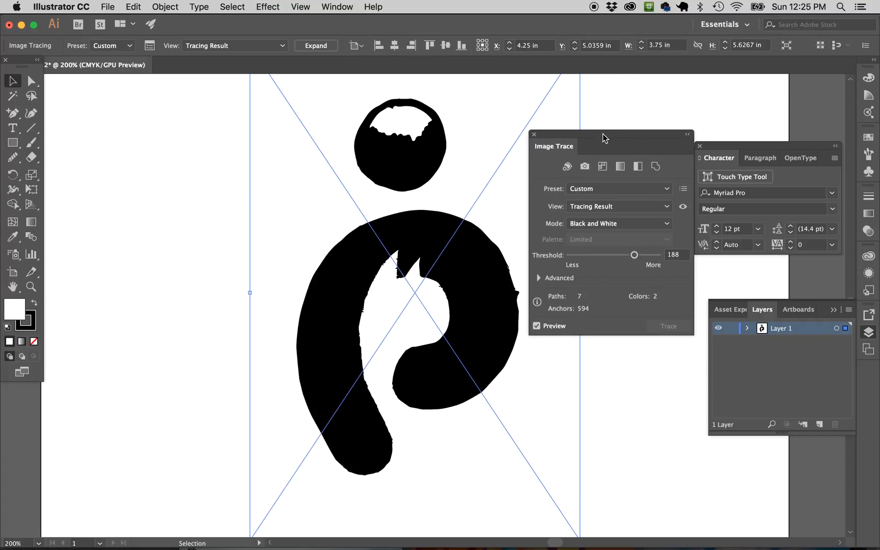
Enable Ignore White in the tracing's advanced options and expand the tracing into editable vector paths
left_click(539, 278)
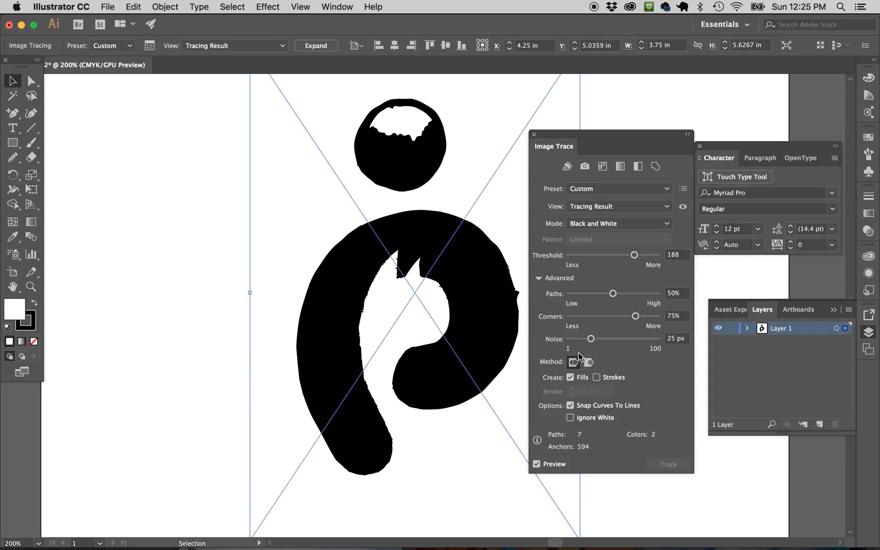
left_click(571, 419)
left_click(570, 418)
left_click(533, 134)
scroll(356, 275, "right", 3)
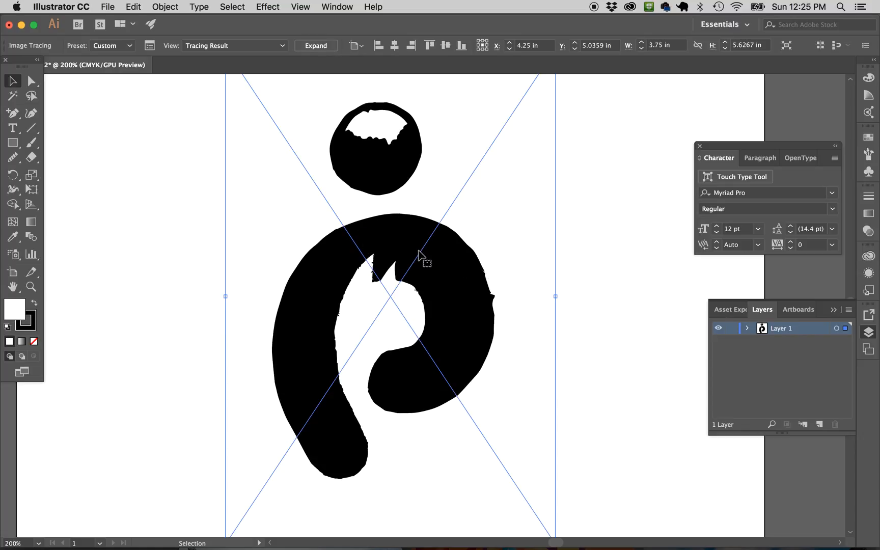
left_click(314, 48)
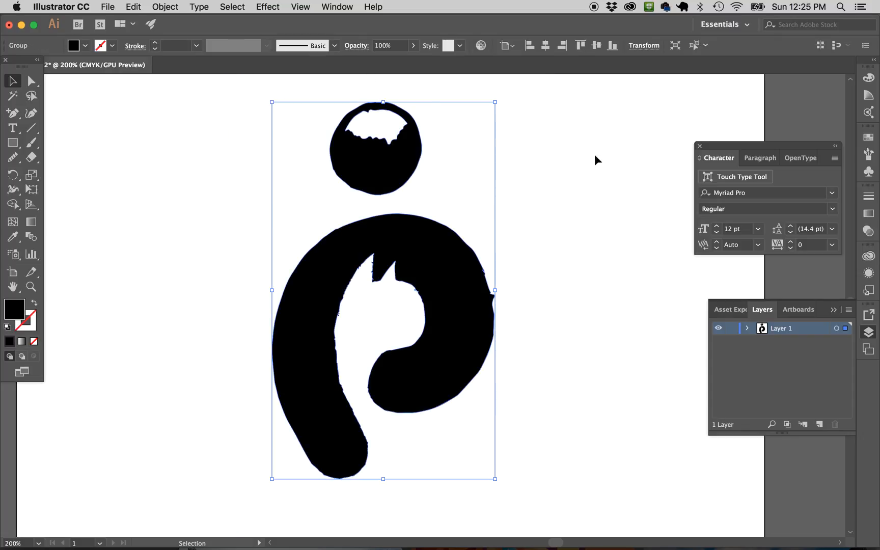
left_click(582, 194)
Examine the anchor points on the outlines of the large curved shape and the circle above it
key("a")
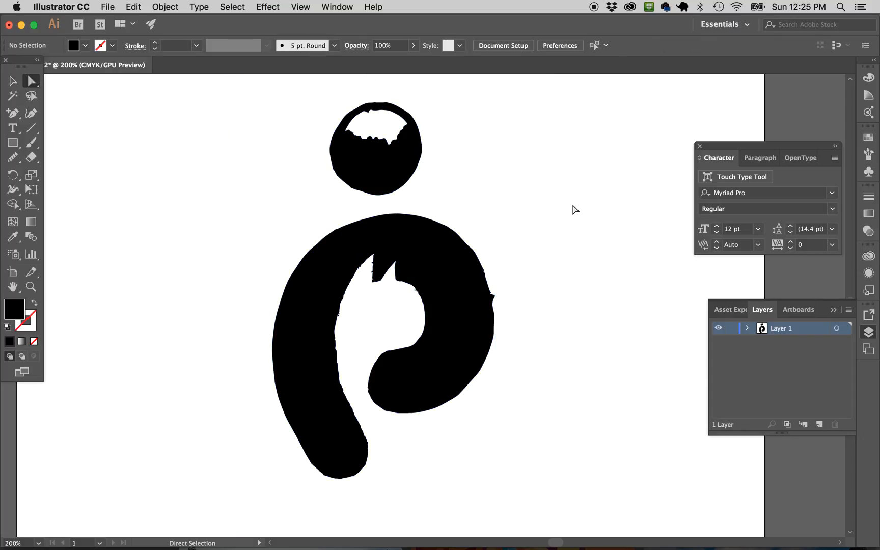
left_click(440, 252)
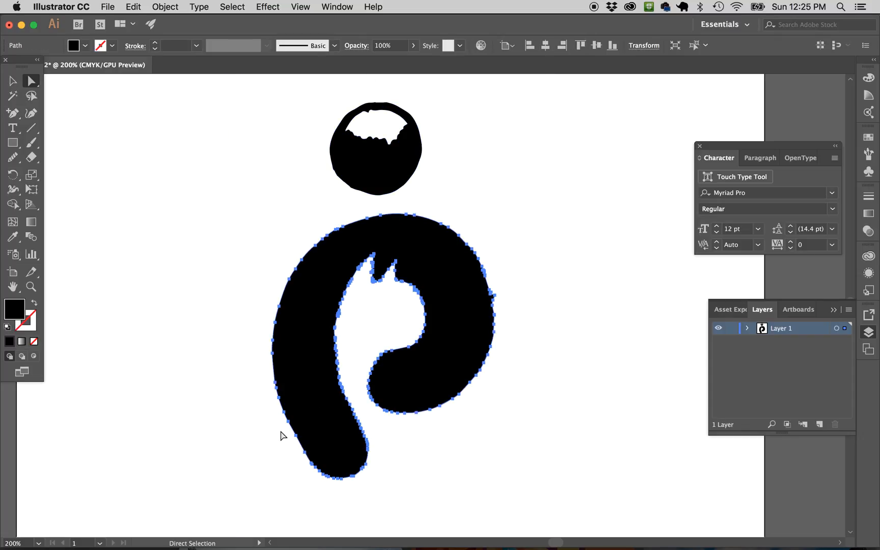
left_click(379, 177)
left_click(520, 261)
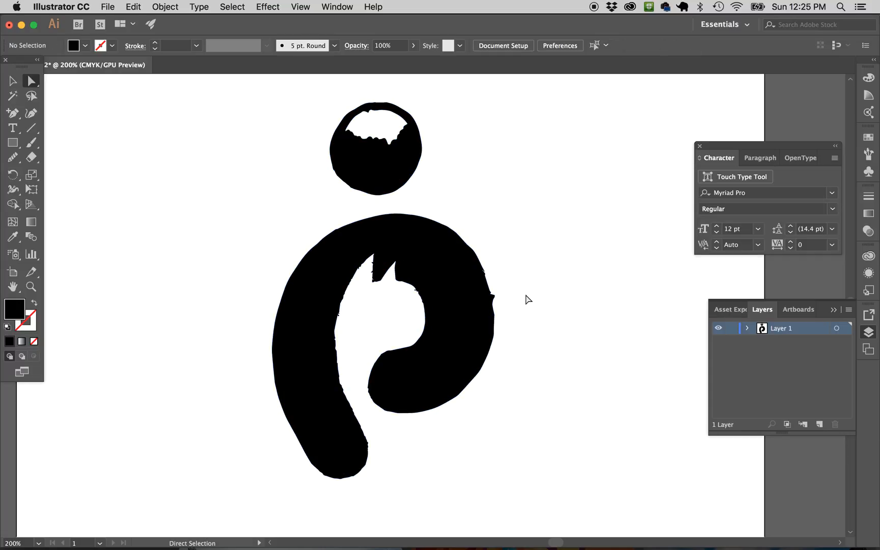
Smooth the middle of the curved shape's jagged inner edge along its long stem with the Smooth tool
scroll(528, 299, "down", 3)
scroll(528, 299, "left", 2)
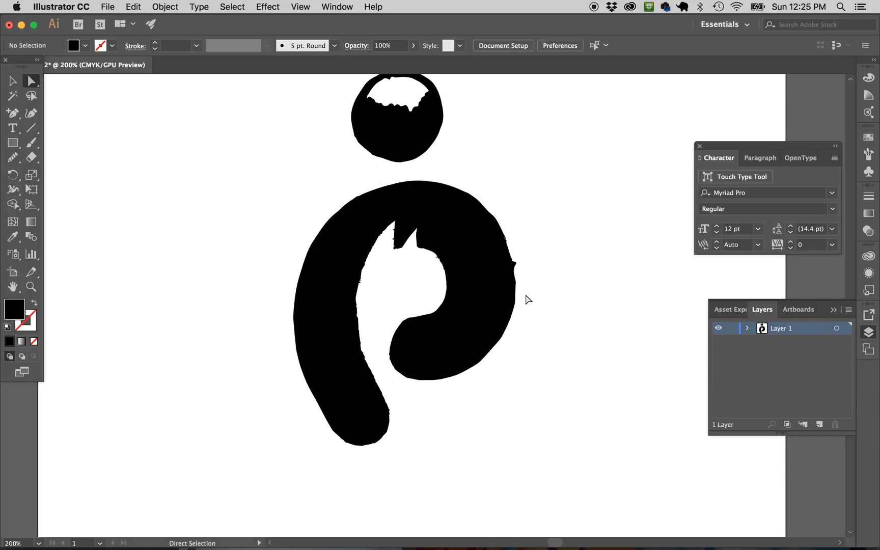
key("super+equal")
key("super+equal")
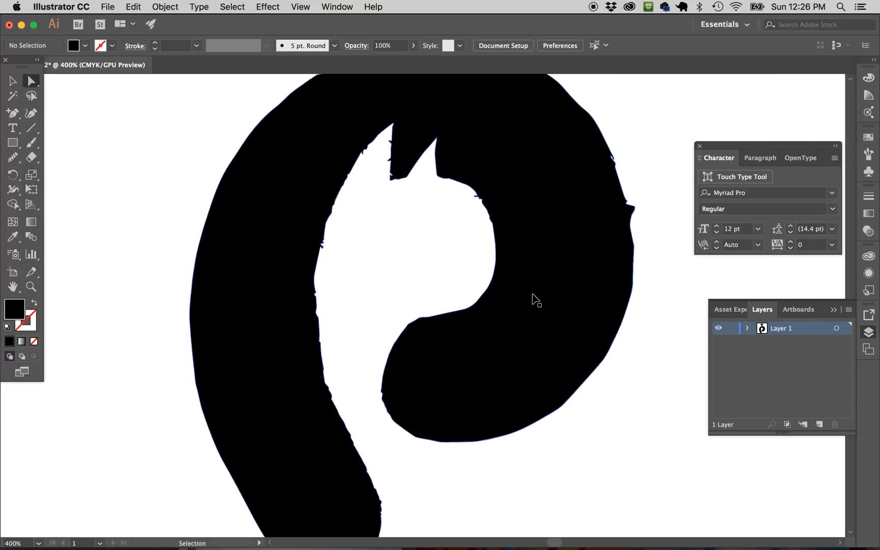
scroll(533, 298, "down", 3)
left_click(280, 206)
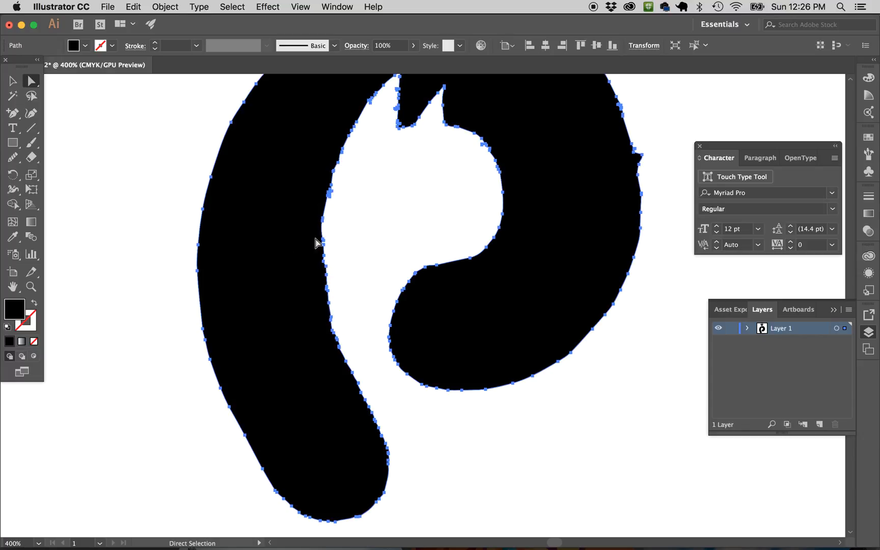
left_click(13, 157)
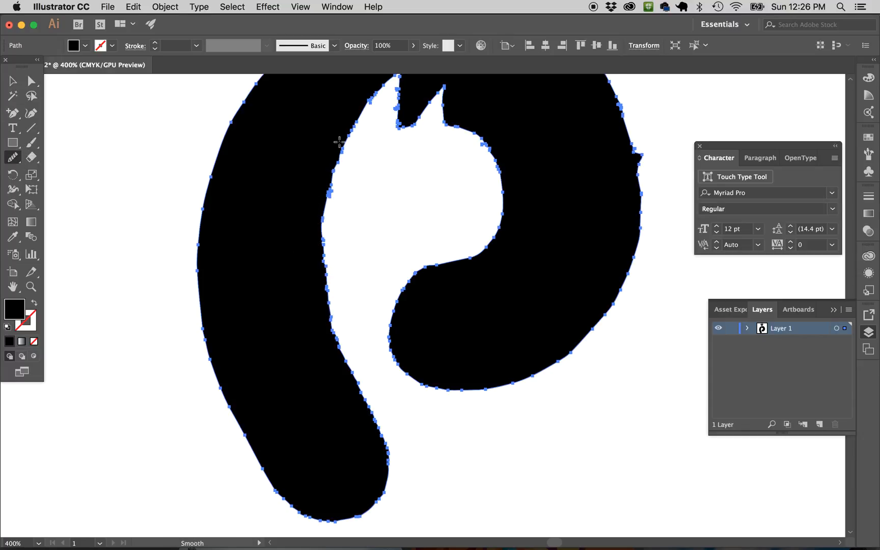
mouse_move(337, 147)
left_mouse_down()
mouse_move(331, 322)
mouse_move(336, 153)
mouse_move(326, 307)
mouse_move(343, 326)
mouse_move(324, 186)
mouse_move(333, 165)
mouse_move(320, 287)
mouse_move(346, 373)
mouse_move(319, 251)
mouse_move(342, 160)
left_mouse_up()
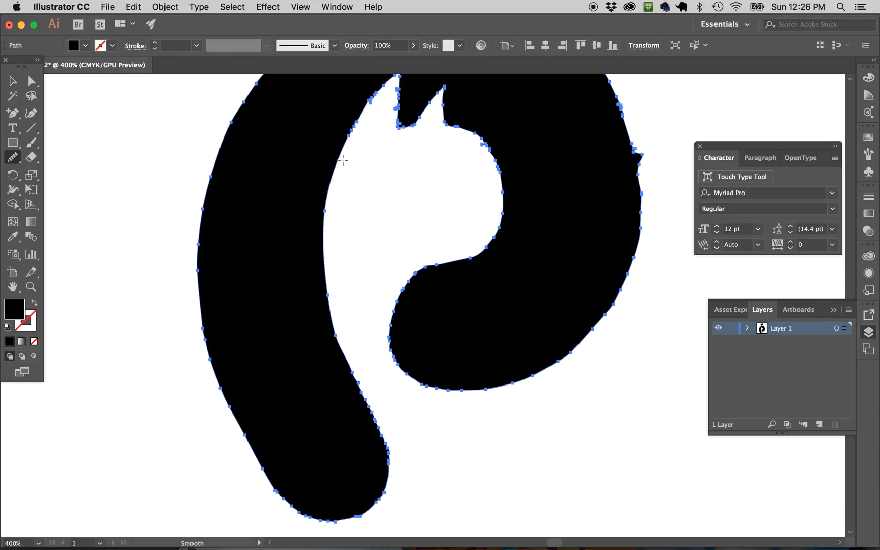
key("v")
left_click(138, 227)
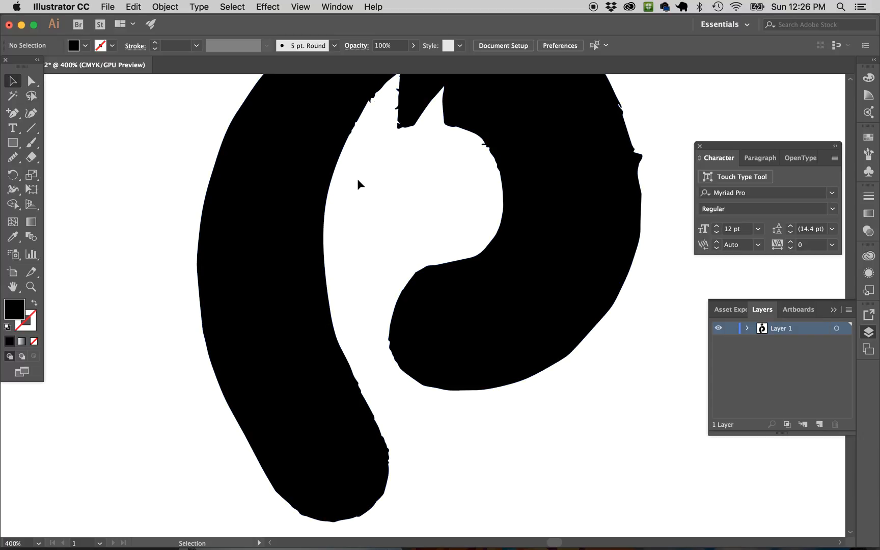
Examine the anchor points and handles along the smoothed part of the stem's inner edge
key("a")
left_click(322, 238)
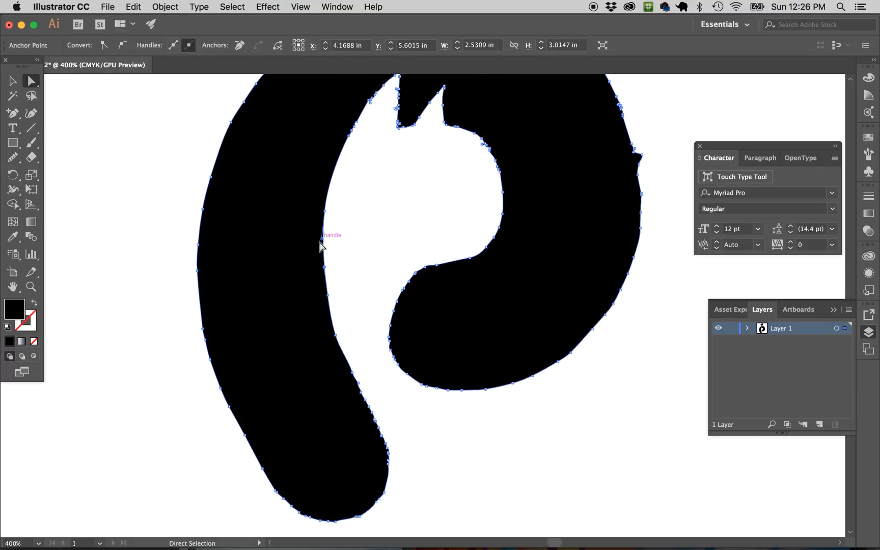
left_click_drag(323, 238, 287, 245)
left_click(130, 257)
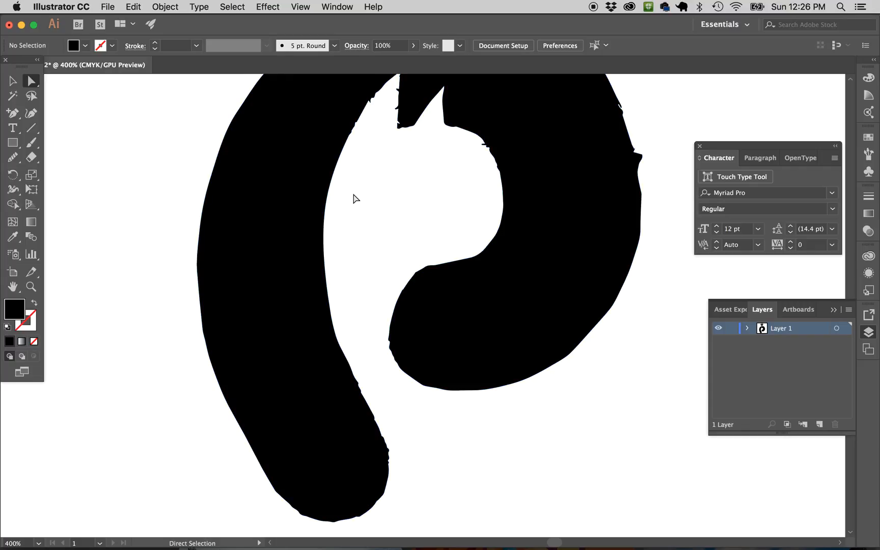
Smooth the upper part of the stem's inner edge, up towards the pointed notches, with the Smooth tool
left_click(266, 203)
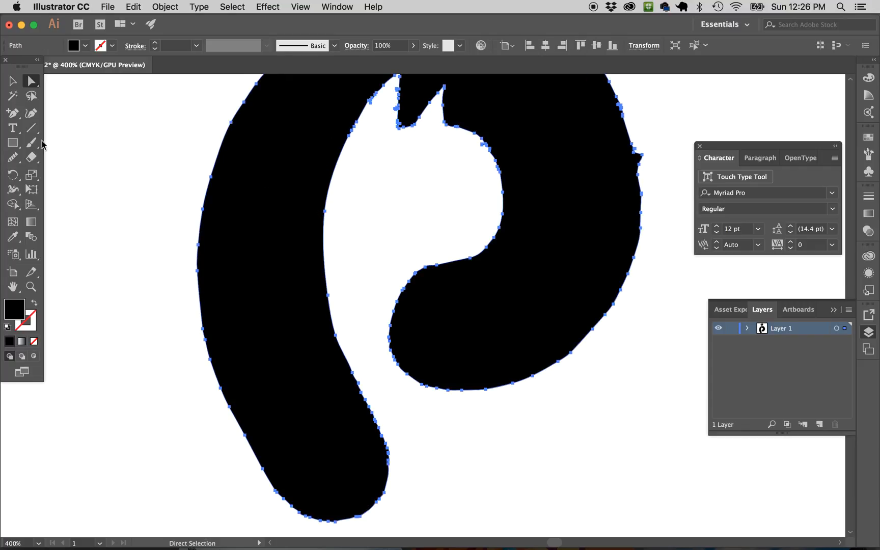
left_click(11, 158)
mouse_move(340, 140)
left_mouse_down()
mouse_move(394, 75)
mouse_move(341, 157)
left_mouse_up()
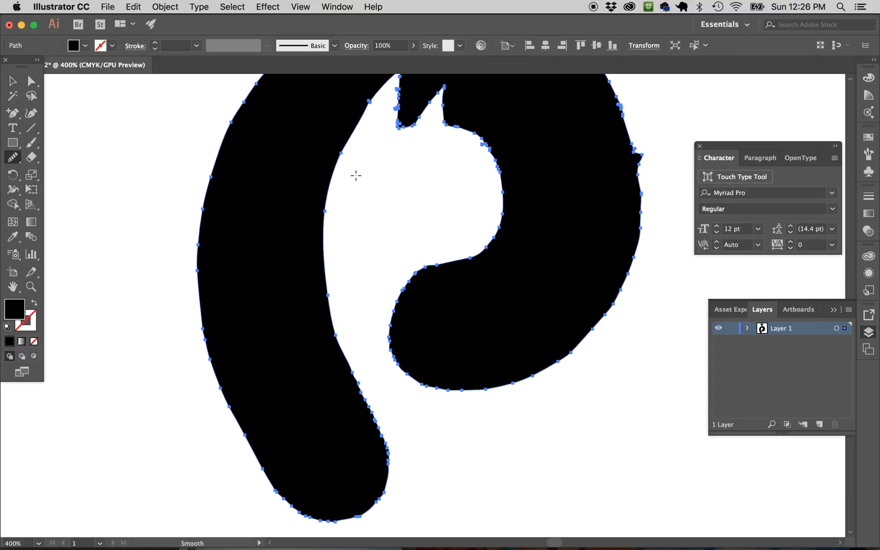
Redirect the lower handle of the anchor point on the stem's upper inner edge with the Direct Selection tool
key("a")
left_click_drag(351, 133, 354, 137)
left_click(350, 149)
left_click(338, 151)
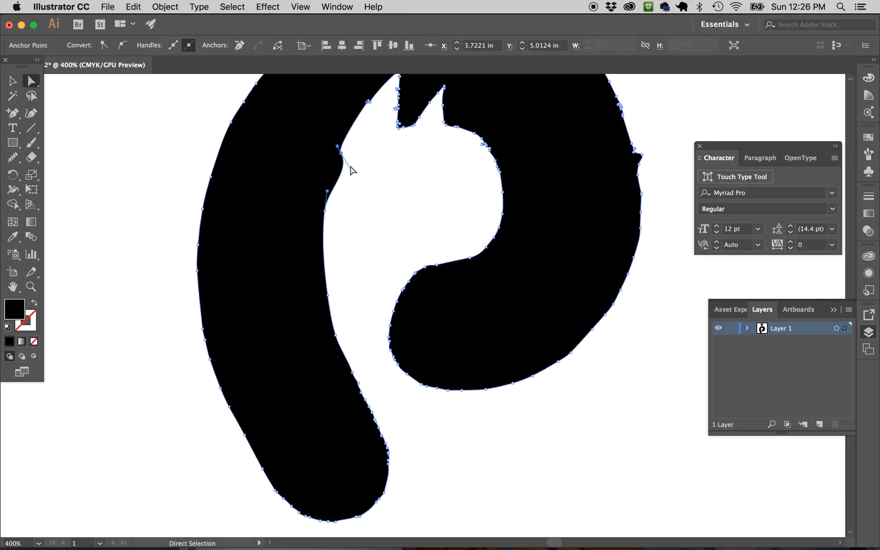
left_click_drag(352, 171, 341, 173)
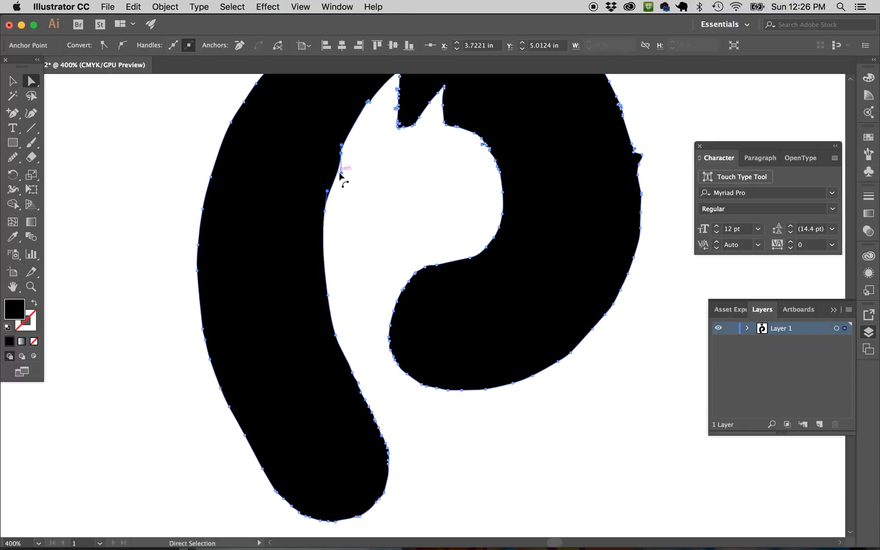
left_click(340, 153)
left_click(375, 167)
Shorten the same anchor's lower handle and nudge the anchor slightly into the black stem to even out the inner curve
scroll(375, 167, "up", 3)
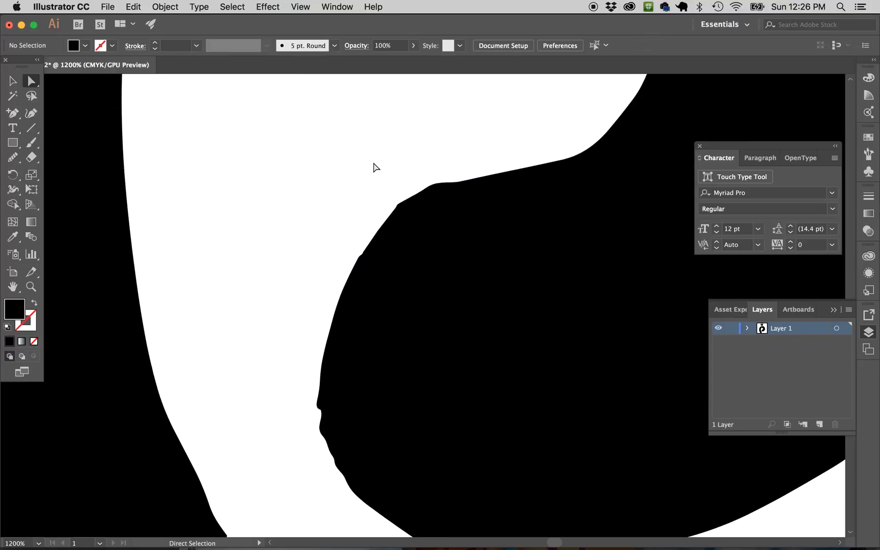
left_click(229, 227)
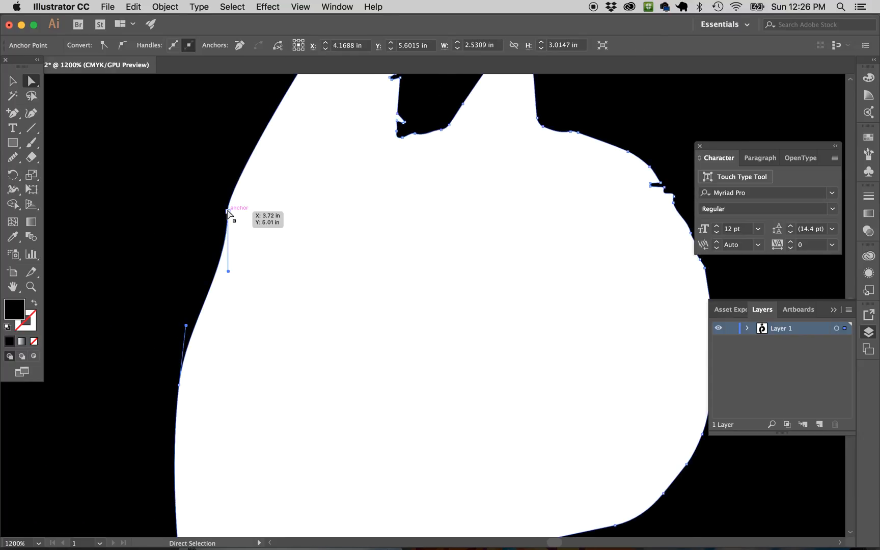
left_click_drag(228, 272, 218, 244)
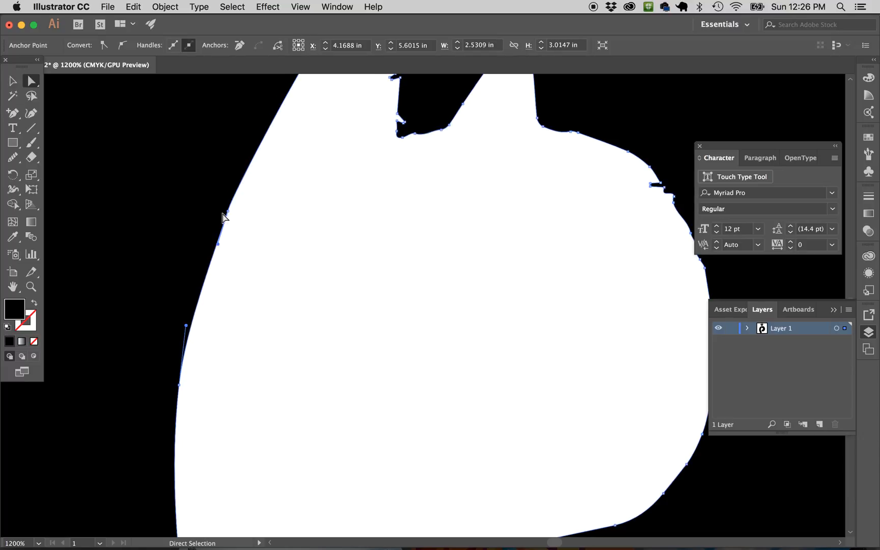
left_click_drag(229, 210, 222, 207)
left_click(275, 220)
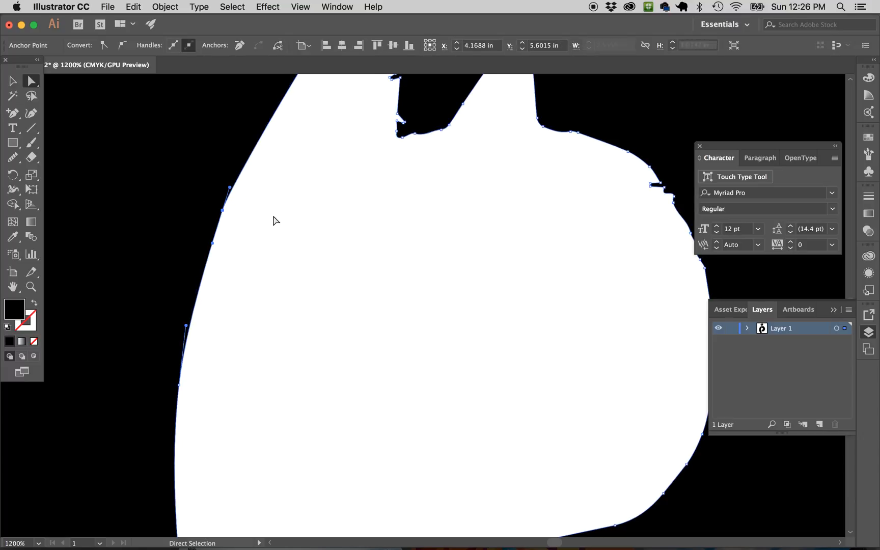
Erase the pointed spur on the curved shape's outer edge, opposite the inner hollow, using a reduced Eraser size
key("super+minus")
key("super+minus")
key("super+minus")
key("super+minus")
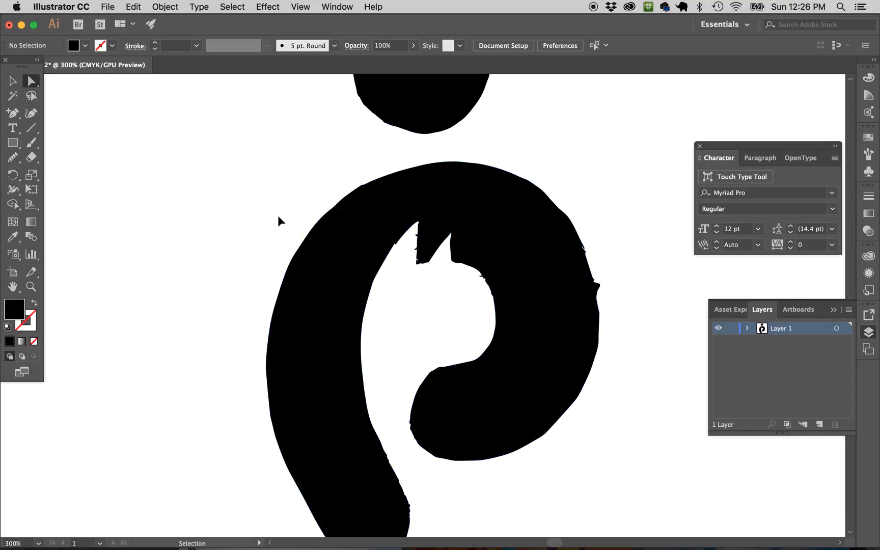
scroll(317, 368, "down", 3)
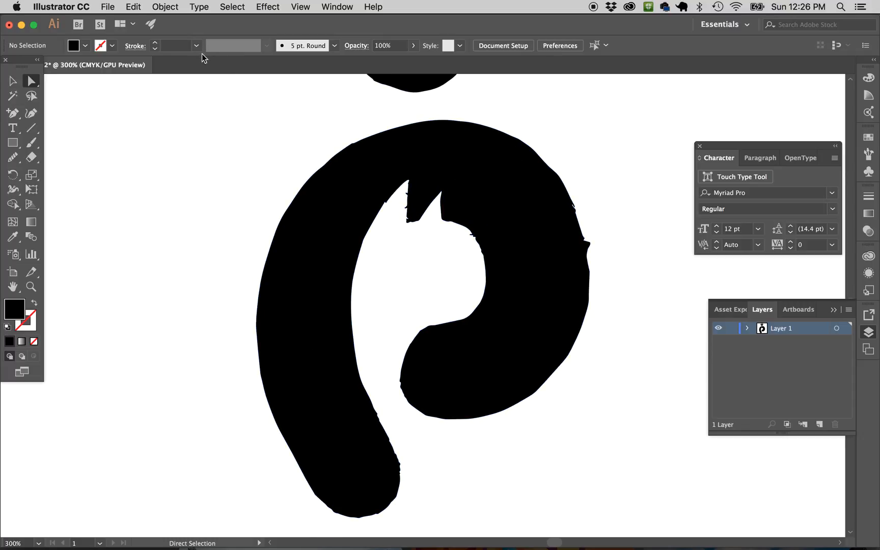
scroll(387, 312, "right", 4)
scroll(387, 312, "down", 1)
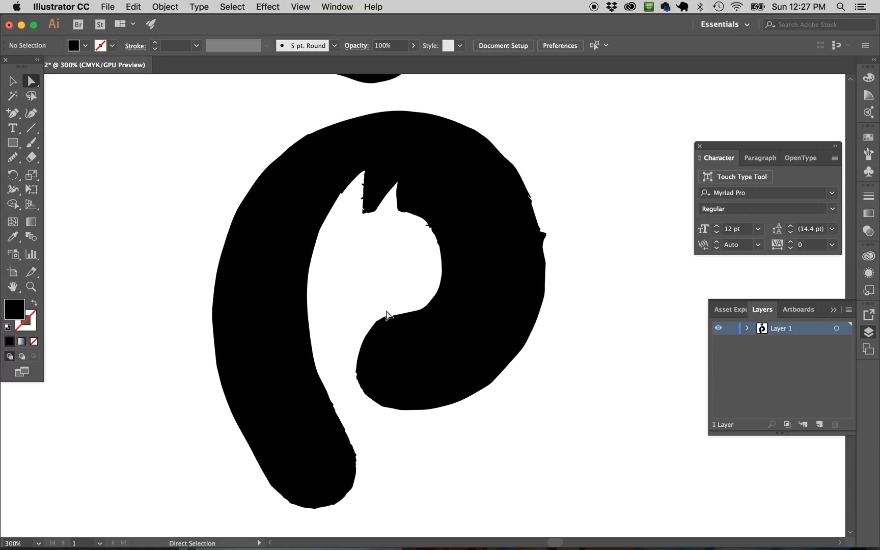
left_click(546, 248)
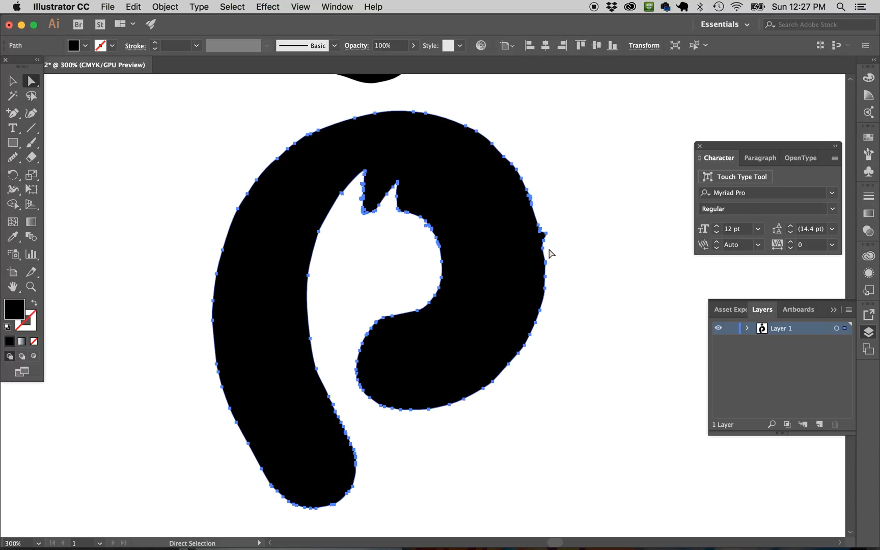
key("e")
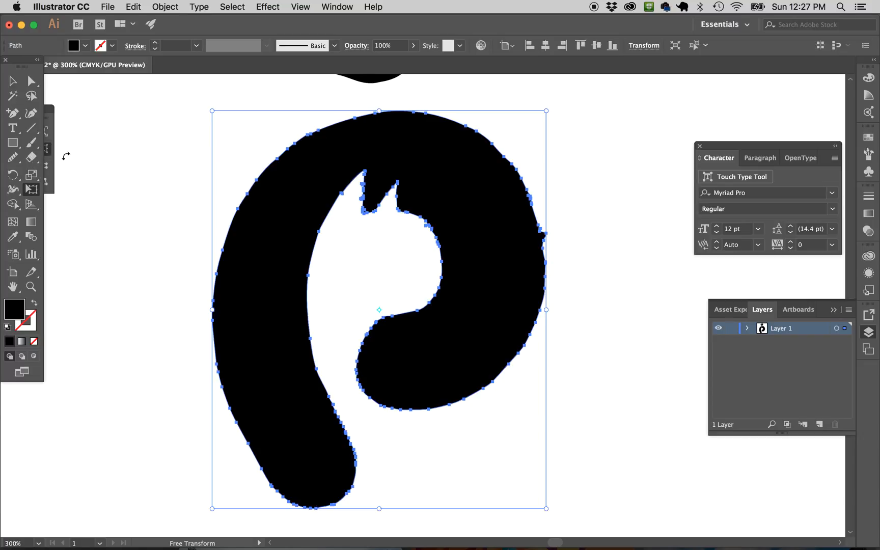
left_click(26, 124)
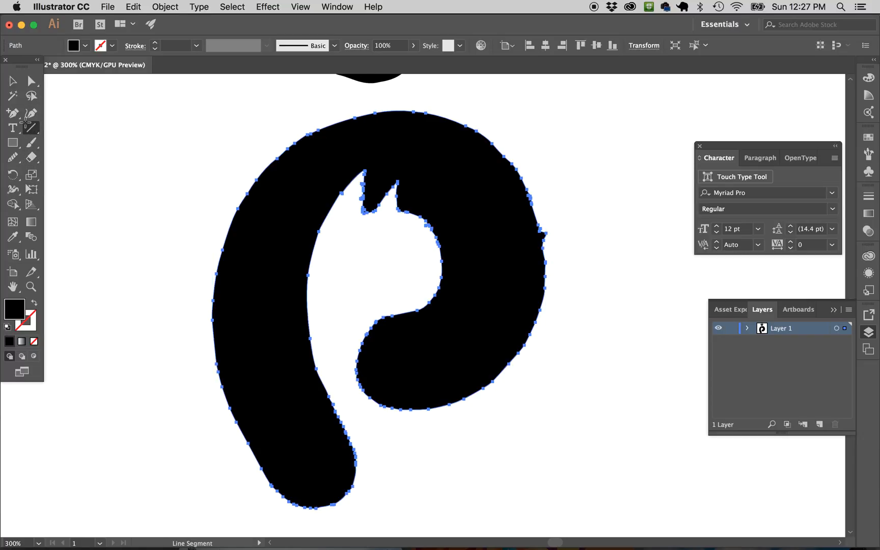
left_click_drag(31, 157, 77, 160)
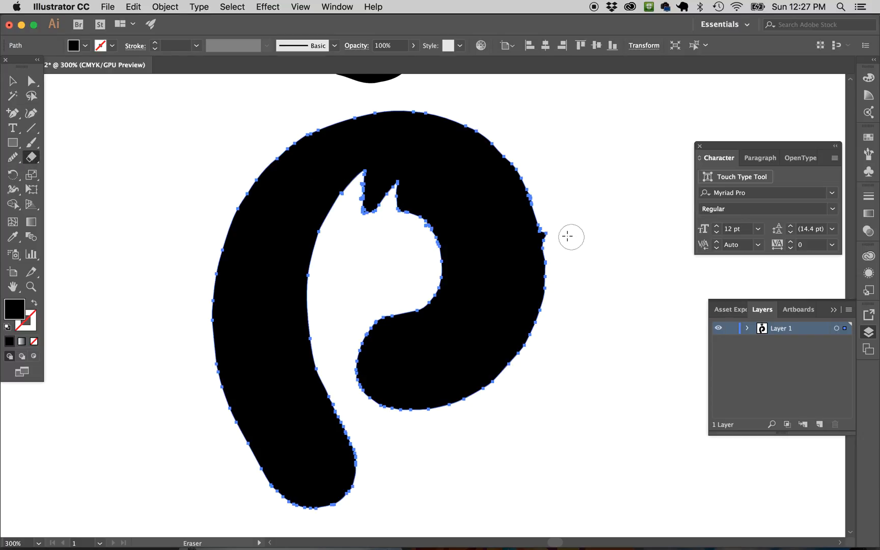
key("super+=")
key("super+=")
key("super+=")
scroll(563, 233, "right", 8)
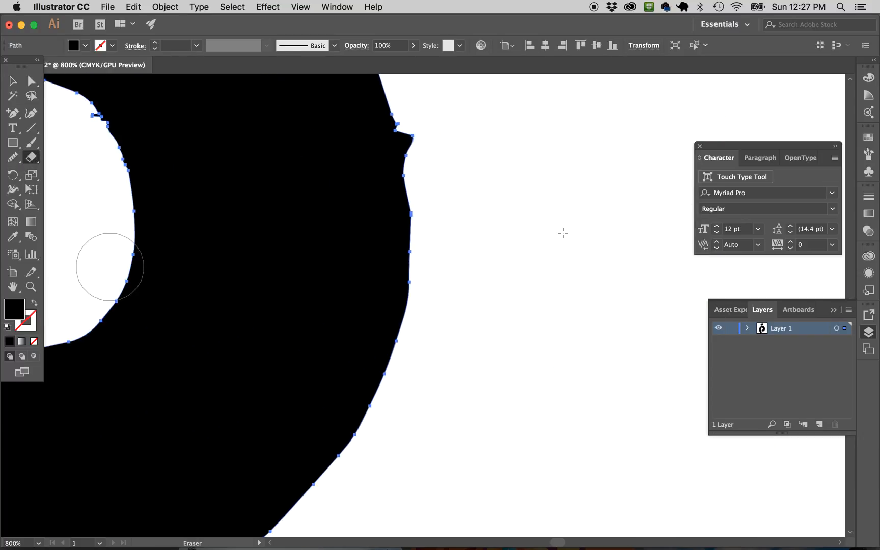
key("bracketleft")
key("bracketleft")
key("bracketleft")
key("bracketleft")
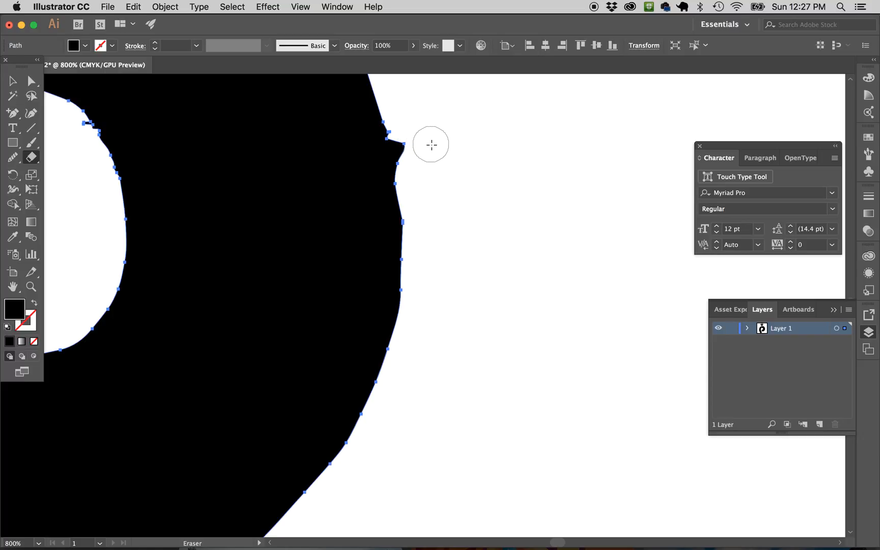
key("bracketright")
key("bracketright")
key("bracketright")
key("bracketright")
key("bracketright")
key("bracketleft")
key("bracketleft")
key("bracketleft")
key("bracketleft")
key("bracketleft")
key("bracketleft")
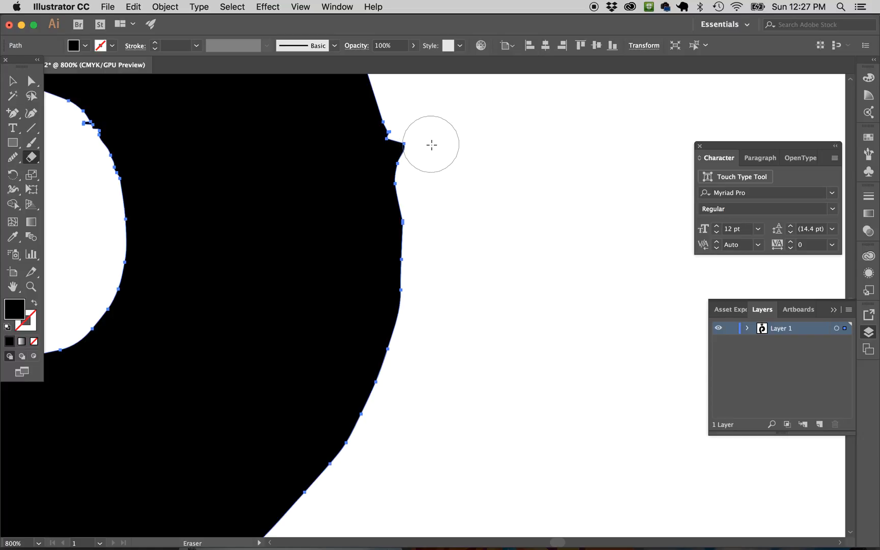
mouse_move(418, 138)
left_mouse_down()
mouse_move(408, 133)
mouse_move(406, 143)
mouse_move(417, 165)
left_mouse_up()
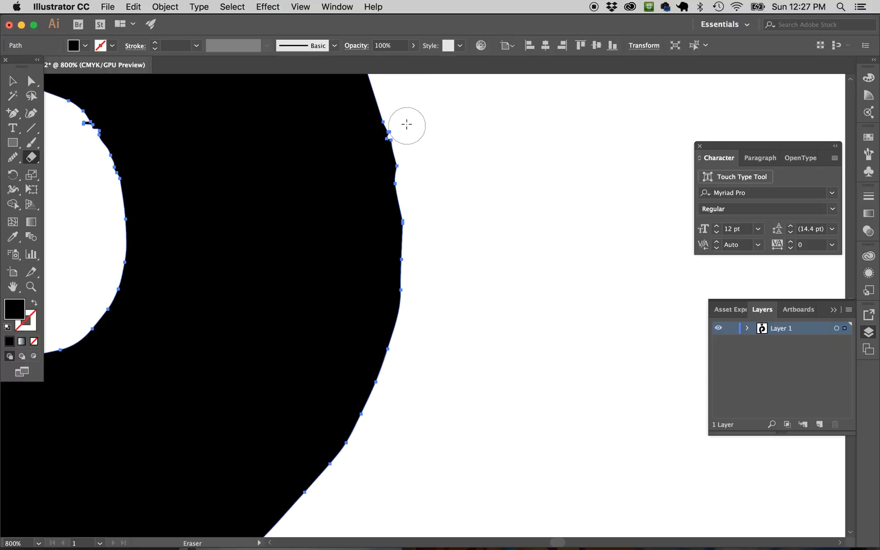
mouse_move(400, 117)
left_mouse_down()
mouse_move(414, 177)
mouse_move(413, 163)
mouse_move(433, 149)
left_mouse_up()
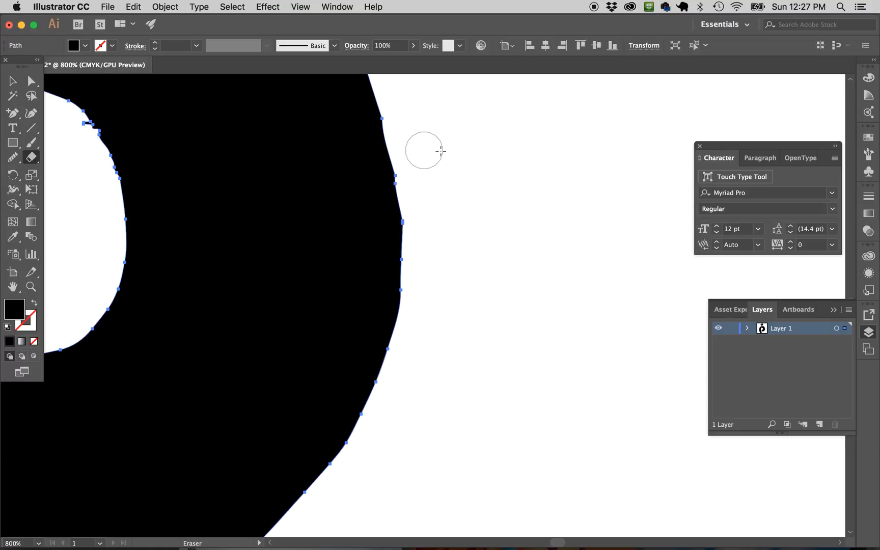
Smooth the curved shape's outer edge where the spur was erased, using the Smooth tool, and deselect the shape
key("a")
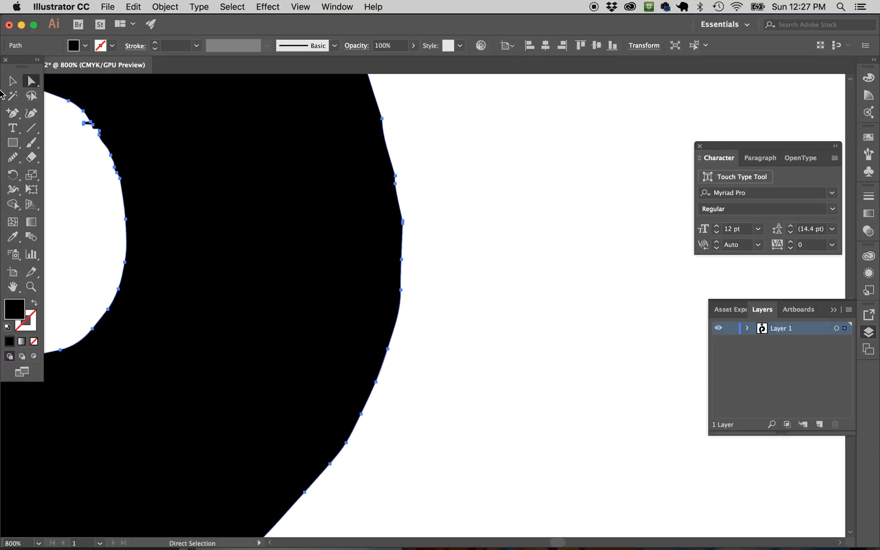
left_click(15, 157)
left_click_drag(381, 115, 411, 237)
scroll(470, 219, "up", 2)
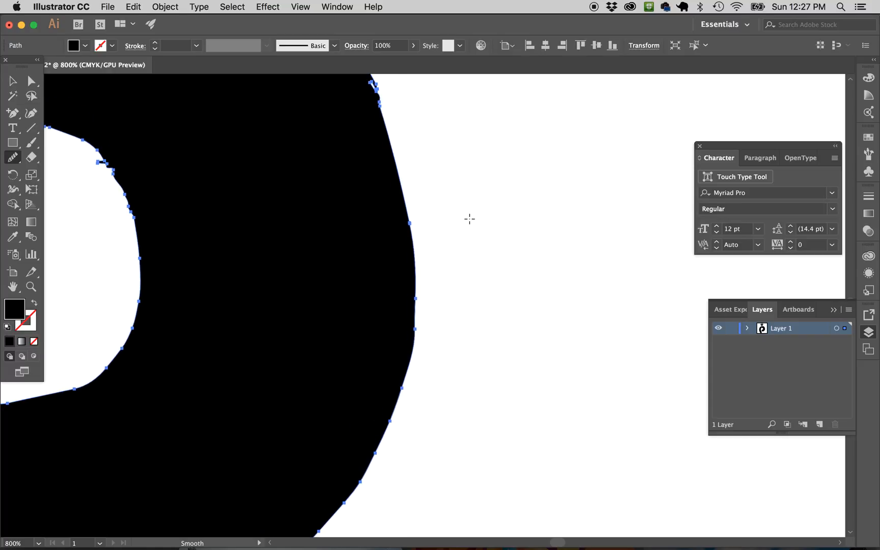
key("a")
left_click(480, 223)
Examine the overall logo shape and the anchor points around the circle's outline and its white highlight
scroll(480, 223, "left", 3)
key("super+minus")
key("super+minus")
key("super+minus")
key("super+minus")
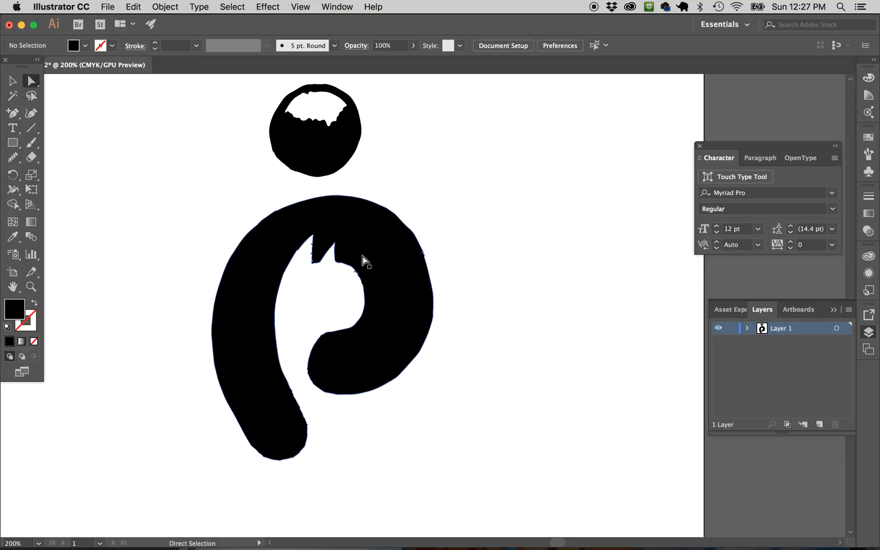
scroll(344, 377, "left", 5)
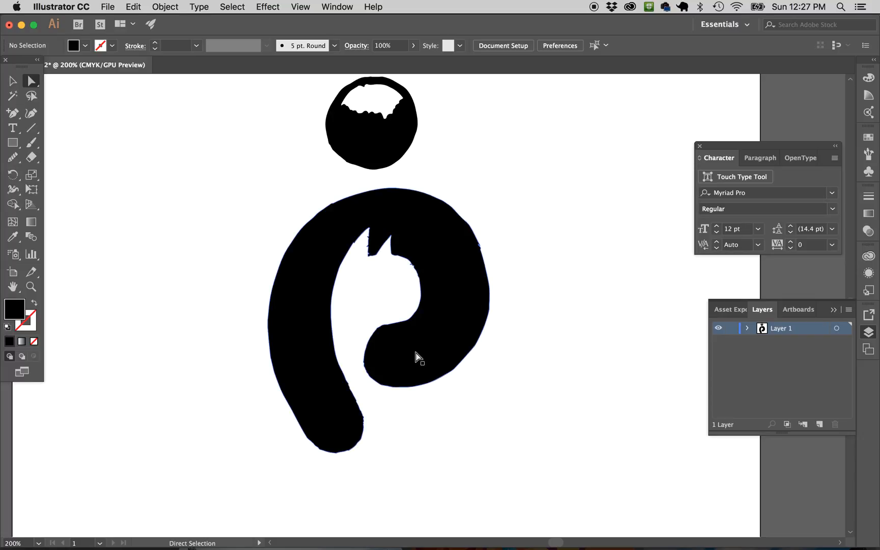
mouse_move(69, 548)
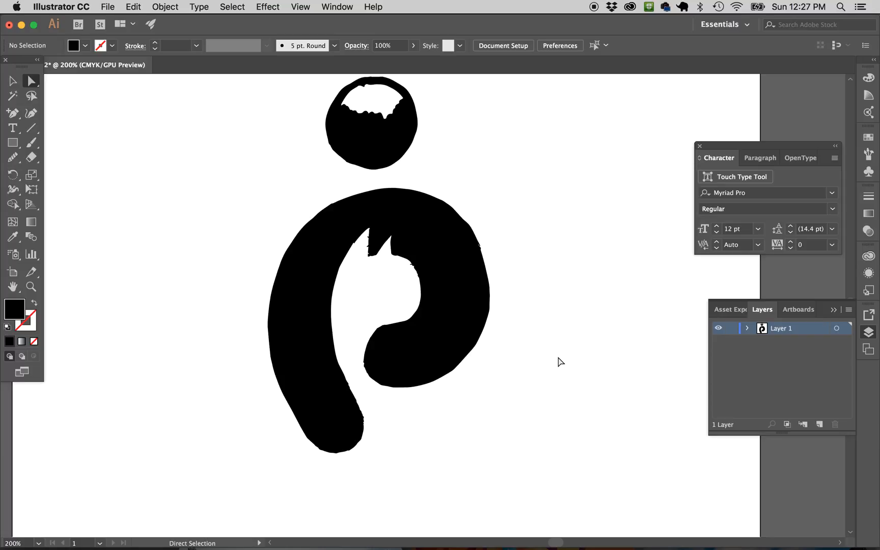
scroll(499, 280, "up", 3)
left_click(362, 194)
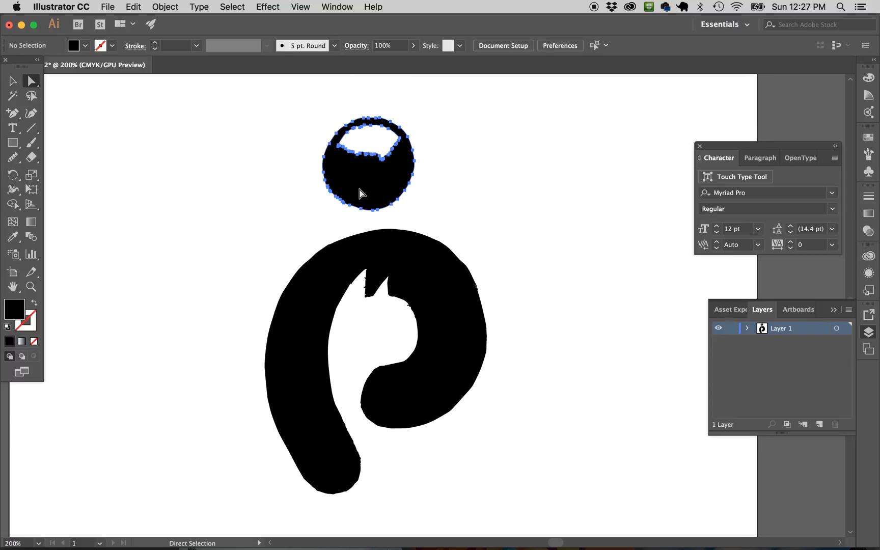
left_click(370, 145)
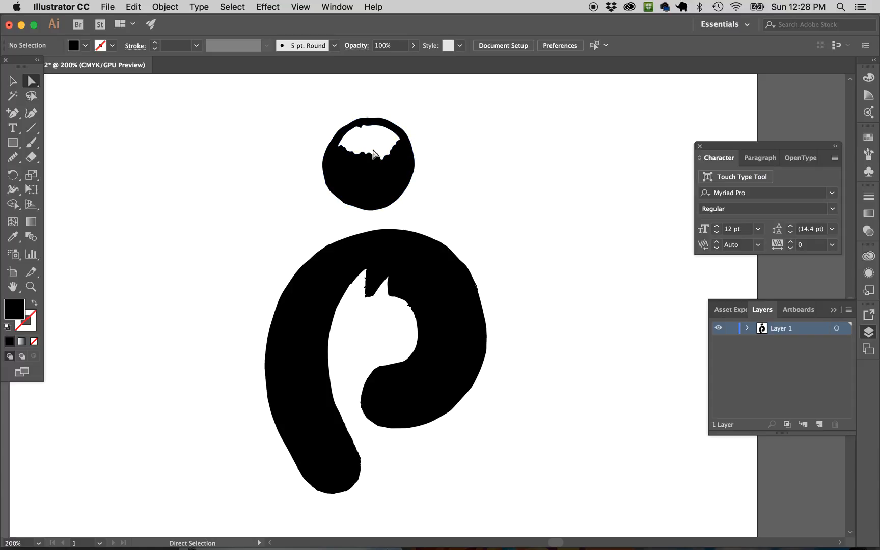
Fill the jagged white highlight inside the circle with black using the Blob Brush tool
left_click(374, 155)
scroll(370, 145, "left", 3)
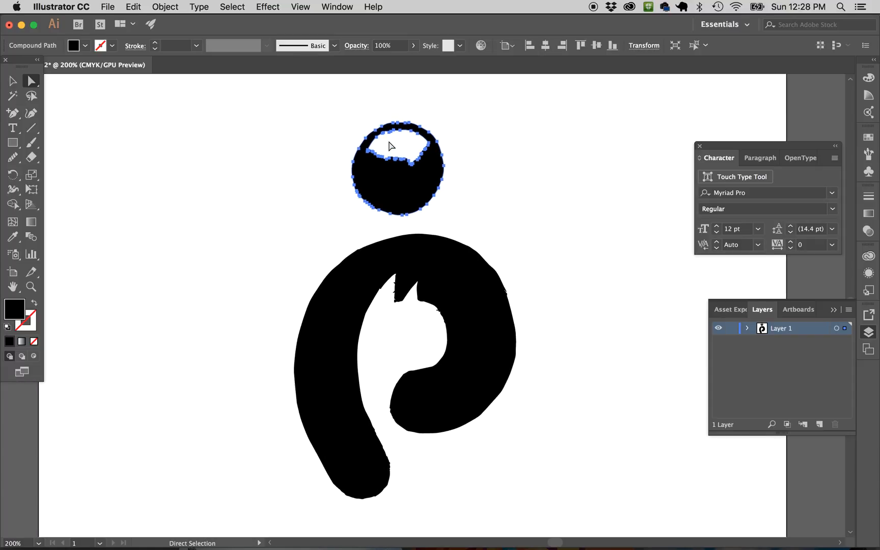
scroll(388, 147, "up", 1)
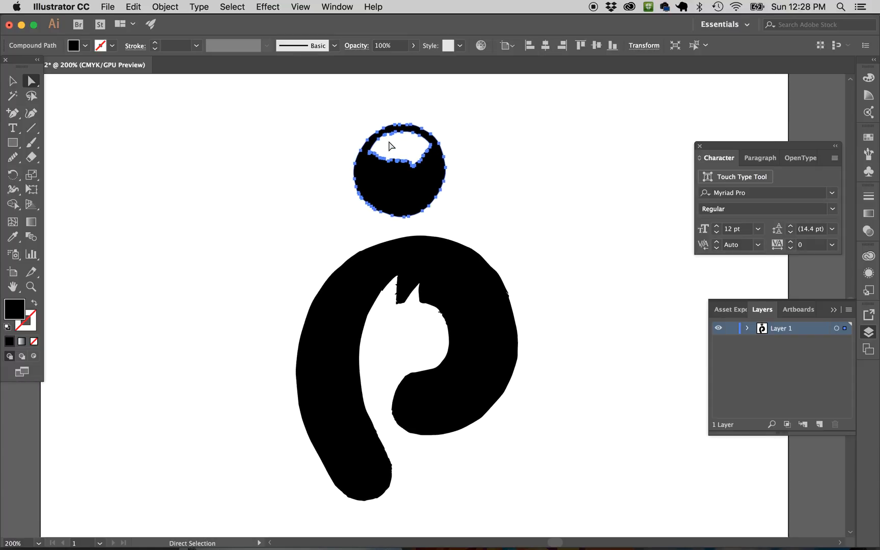
key("b")
left_click_drag(31, 144, 83, 161)
mouse_move(417, 145)
left_mouse_down()
mouse_move(382, 158)
mouse_move(407, 148)
mouse_move(436, 163)
left_mouse_up()
key("v")
left_click(397, 146)
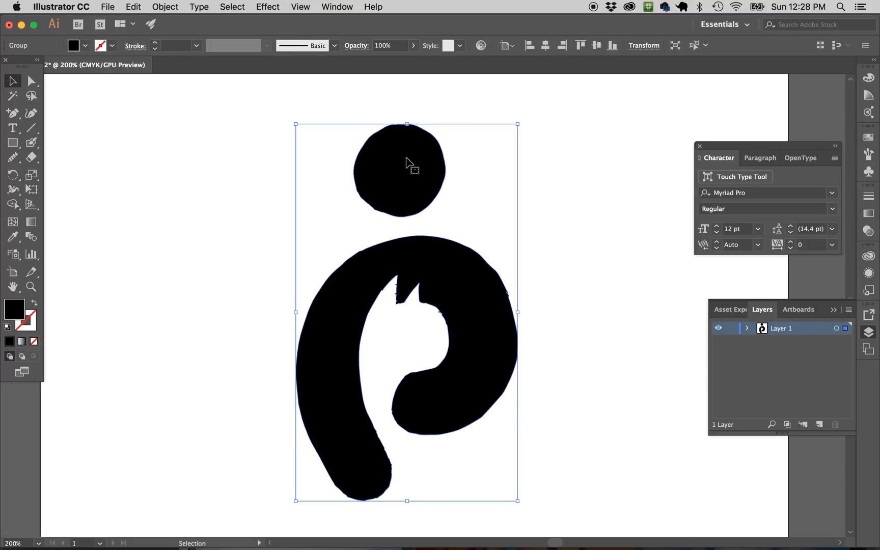
Ungroup the traced artwork so the circle and the curved shape are separate objects
left_click(577, 173)
left_click(434, 247)
left_click_drag(405, 208, 481, 201)
key("super+z")
key("shift+super+g")
Try moving the circle independently of the curved shape
left_click(597, 218)
left_click(425, 178)
left_click_drag(425, 178, 491, 182)
key("super+z")
left_click(497, 181)
left_click_drag(400, 150, 417, 186)
key("super+z")
key("shift+e")
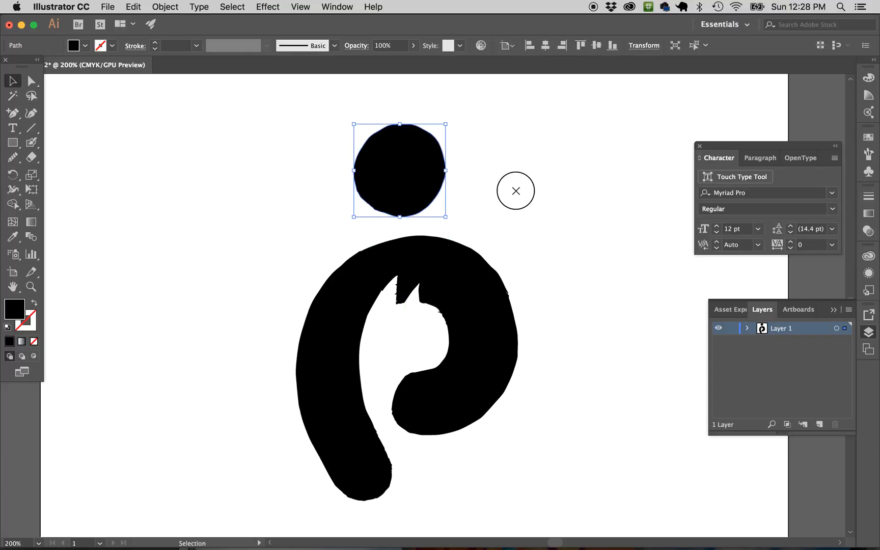
left_click(516, 190)
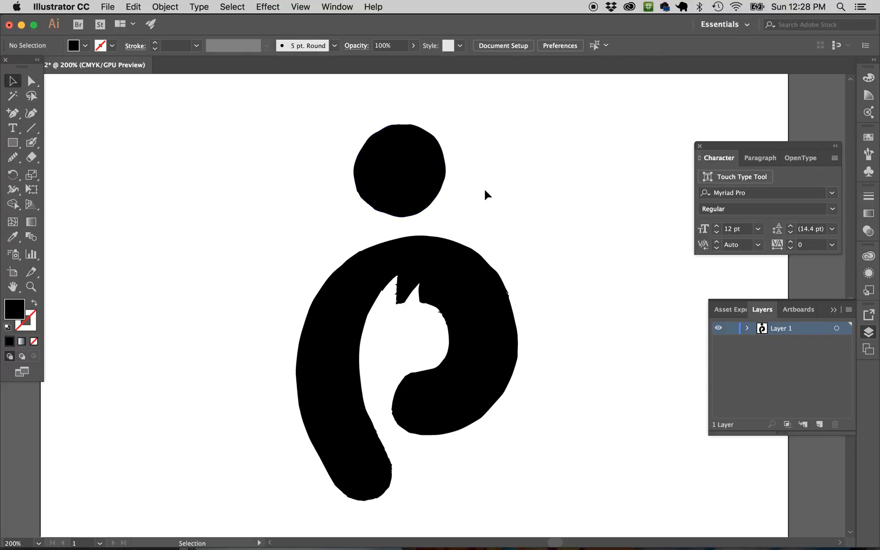
Draw a black circle about the size of the rough traced circle over it with the Ellipse tool
left_click(413, 175)
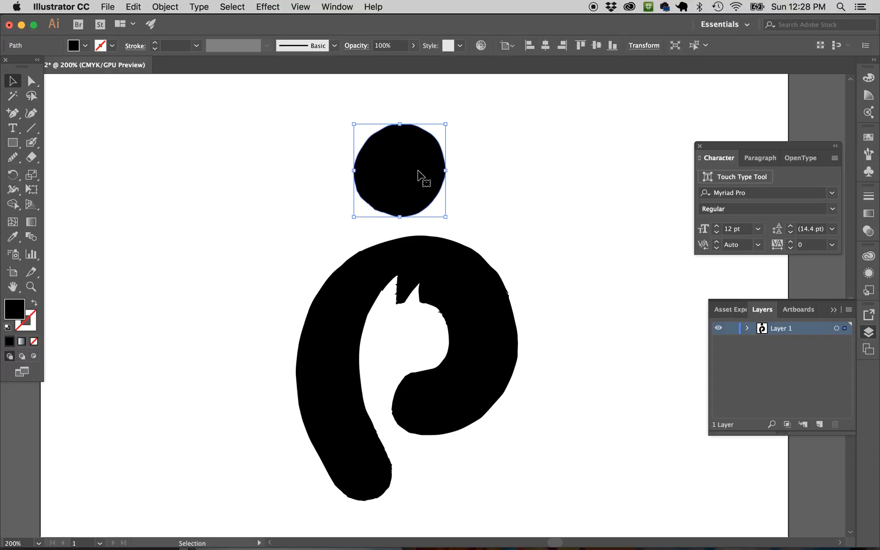
key("l")
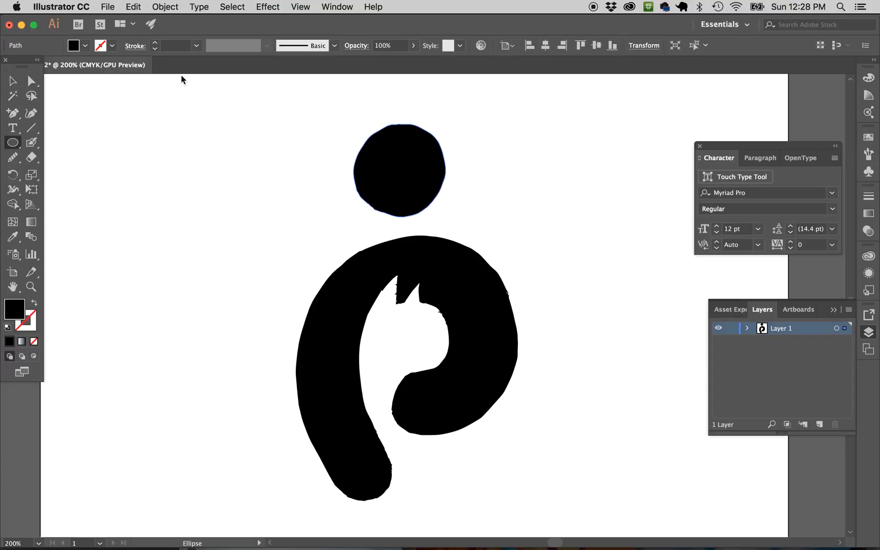
left_click(13, 142)
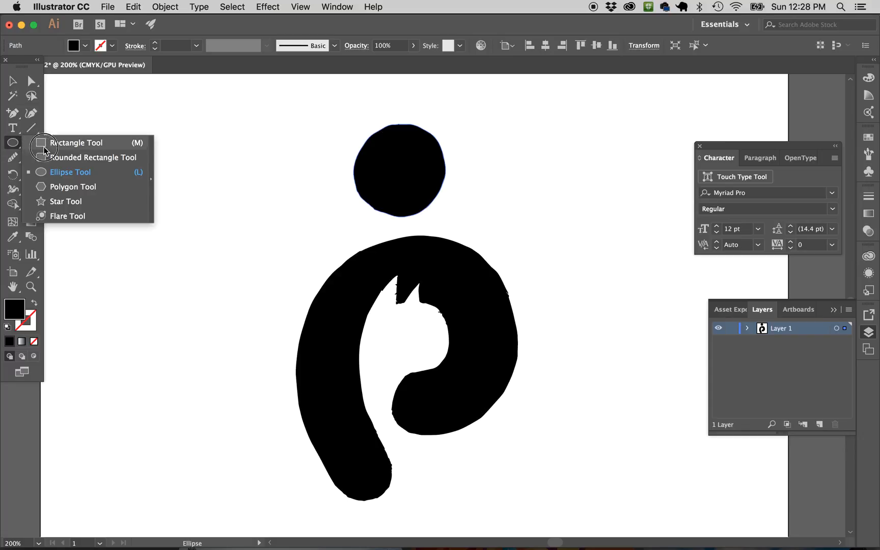
left_click(58, 172)
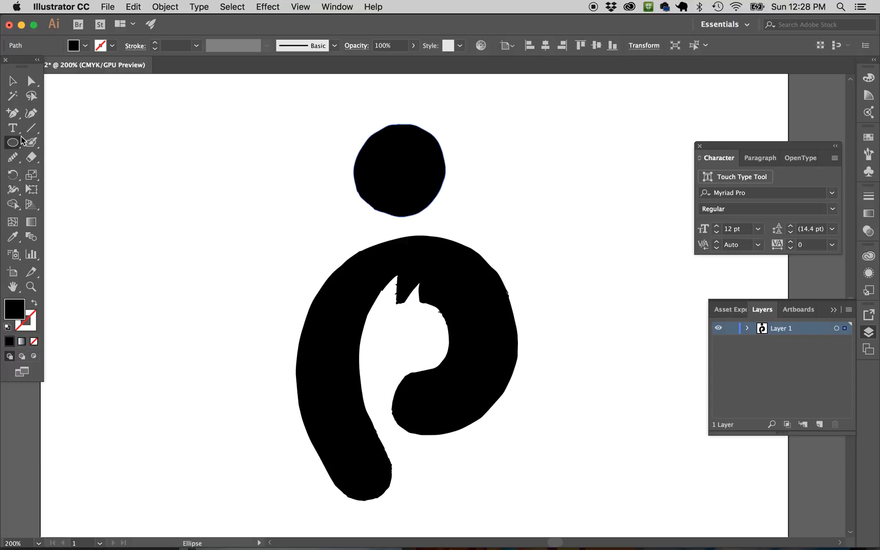
left_click_drag(397, 168, 436, 123)
Position the new circle above the curved shape's arch and delete the rough traced circle
key("v")
left_click(486, 165)
mouse_move(409, 166)
left_mouse_down()
mouse_move(563, 167)
mouse_move(398, 179)
mouse_move(408, 172)
left_mouse_up()
left_click(414, 175)
key("Delete")
left_click(519, 174)
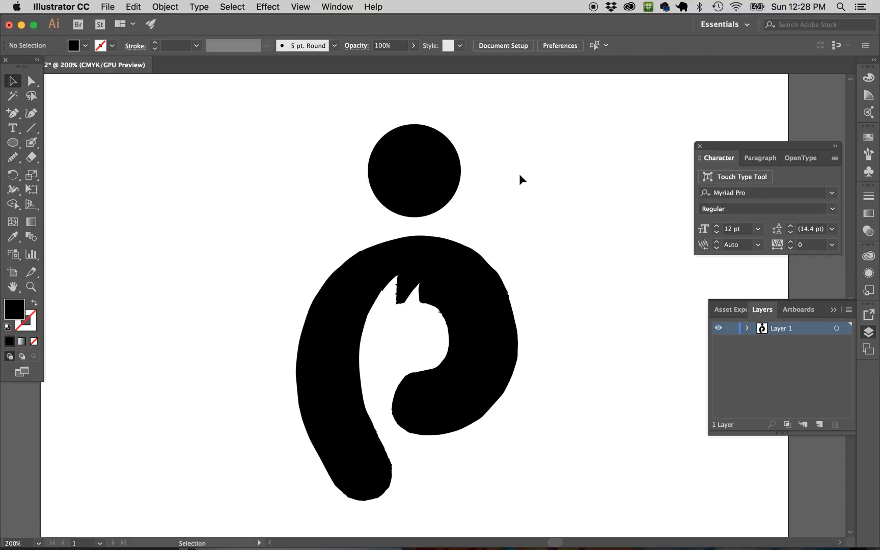
scroll(519, 174, "down", 2)
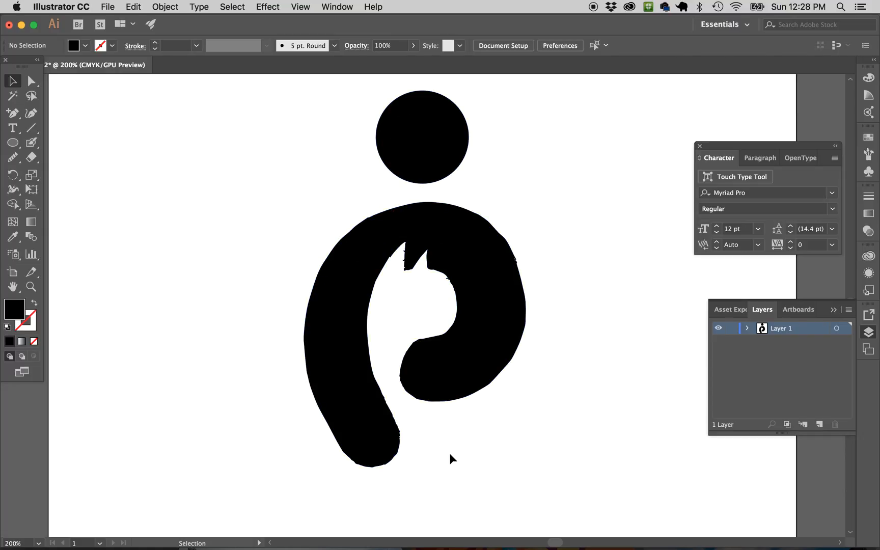
scroll(497, 455, "right", 4)
left_click(401, 314)
left_click(521, 345)
left_click(434, 332)
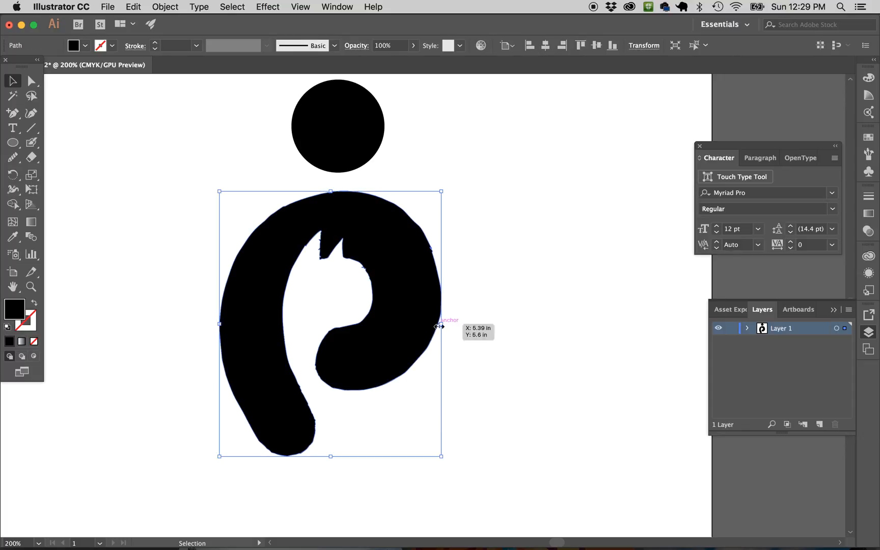
scroll(470, 350, "right", 2)
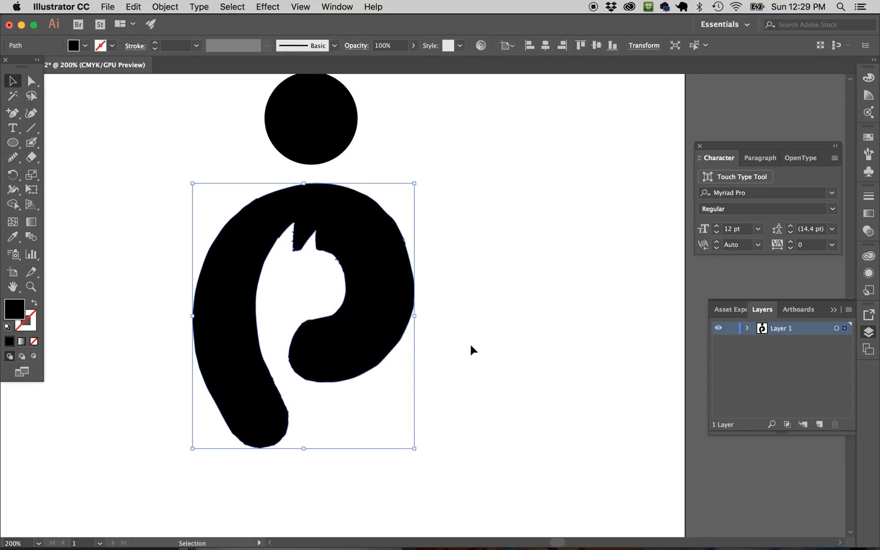
Try a scaled-down copy of the circle as a rounded end for the curved shape's leg, then remove it
left_click_drag(332, 127, 284, 406)
left_click_drag(310, 350, 261, 421)
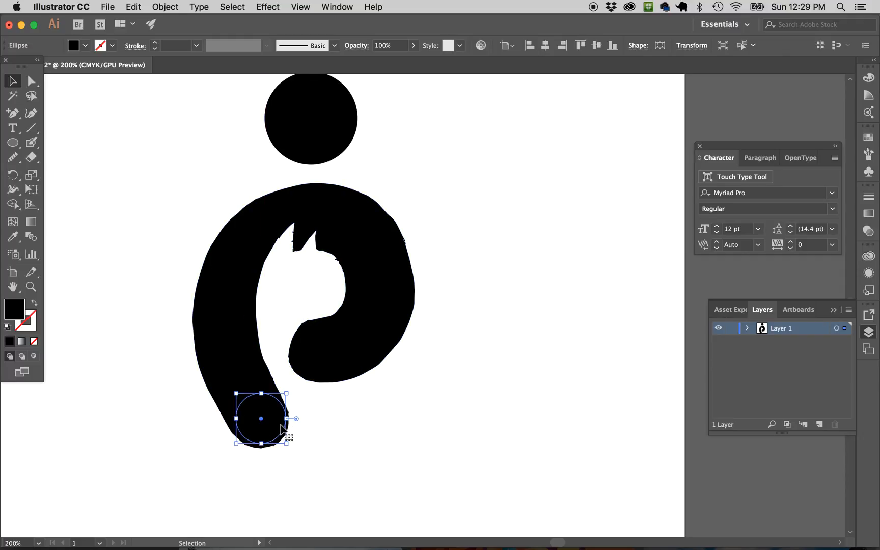
mouse_move(289, 390)
left_mouse_down()
mouse_move(295, 370)
mouse_move(290, 386)
left_mouse_up()
left_click_drag(275, 437, 467, 437)
left_click(513, 381)
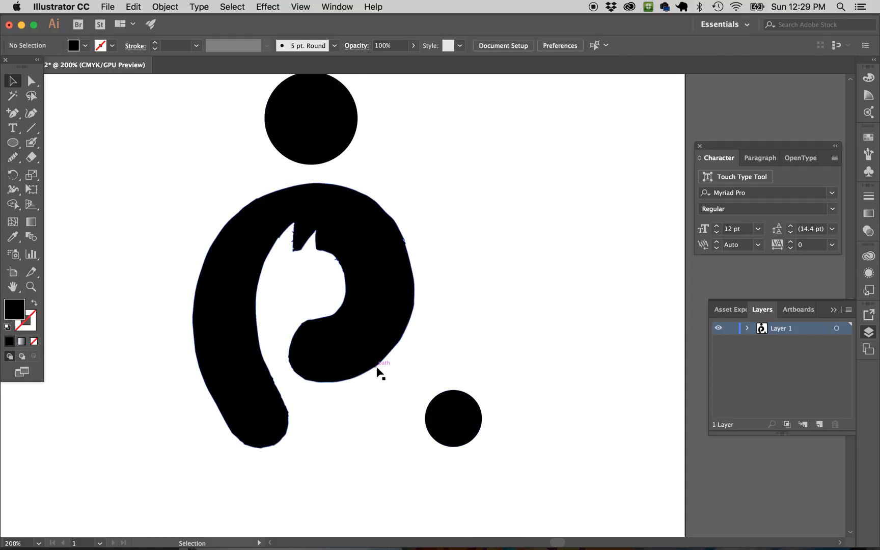
left_click(451, 420)
key("Delete")
scroll(451, 420, "left", 3)
scroll(451, 420, "up", 1)
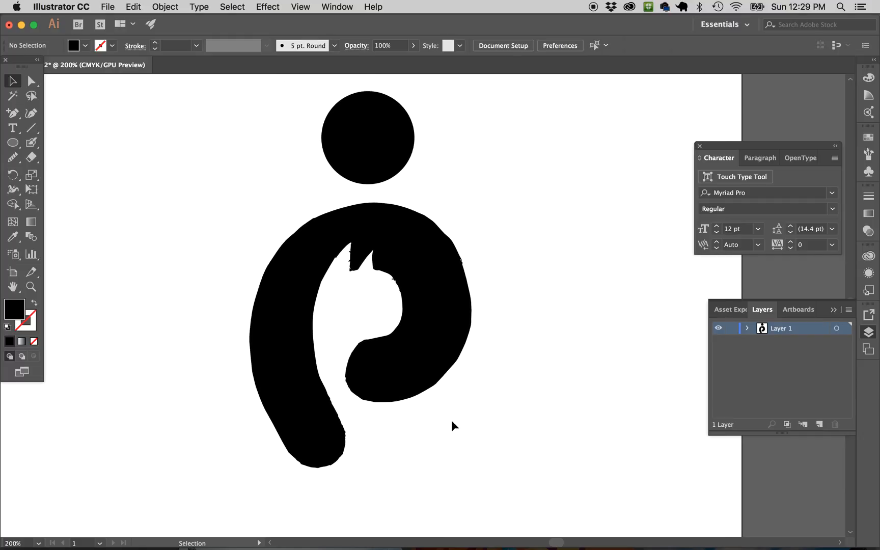
scroll(543, 400, "left", 3)
scroll(543, 399, "up", 3)
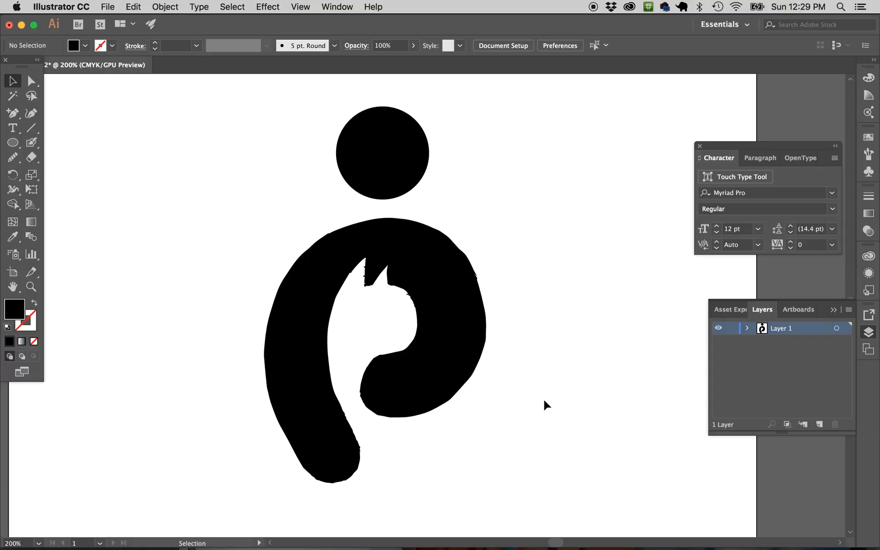
scroll(543, 400, "down", 3)
scroll(543, 399, "right", 2)
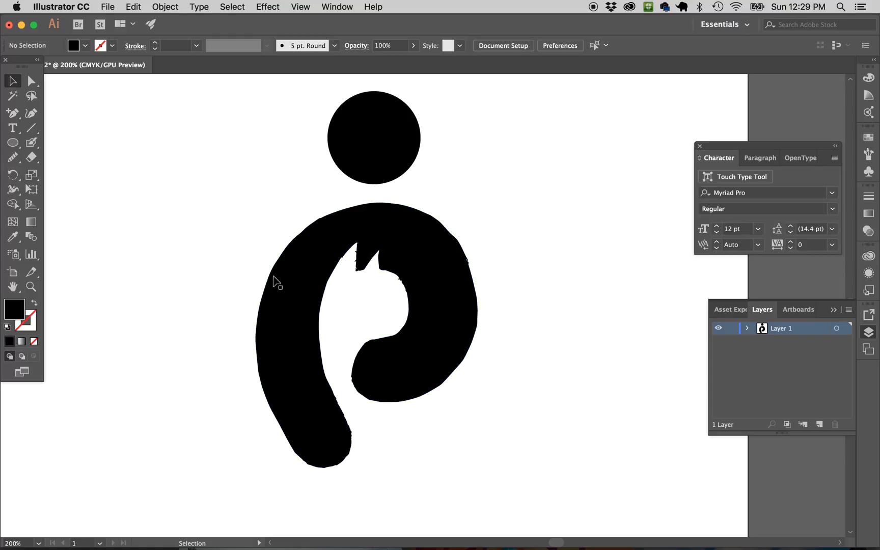
left_click(444, 250)
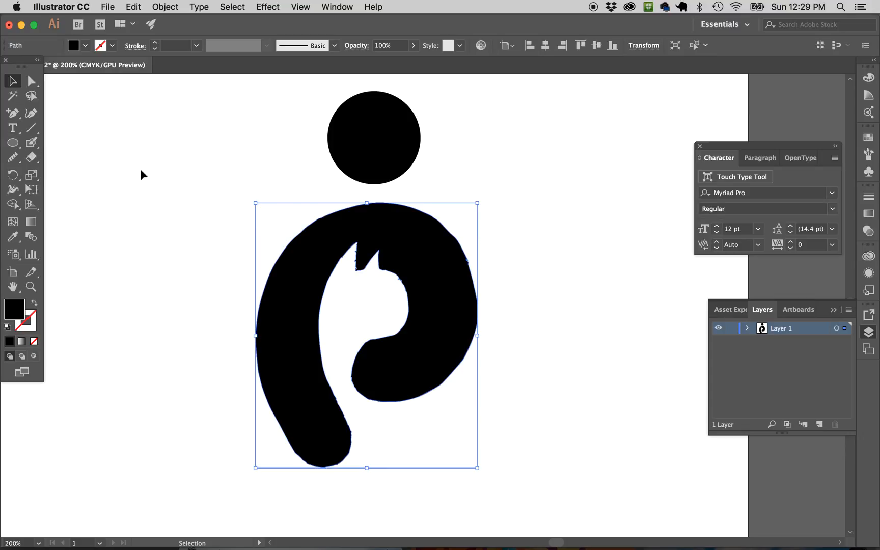
left_click(500, 367)
Fill the dent along the upper edge of the curl's end using the Blob Brush with a reduced brush size
left_click(388, 359)
scroll(388, 359, "right", 1)
key("super+plus")
key("super+plus")
key("super+plus")
key("super+plus")
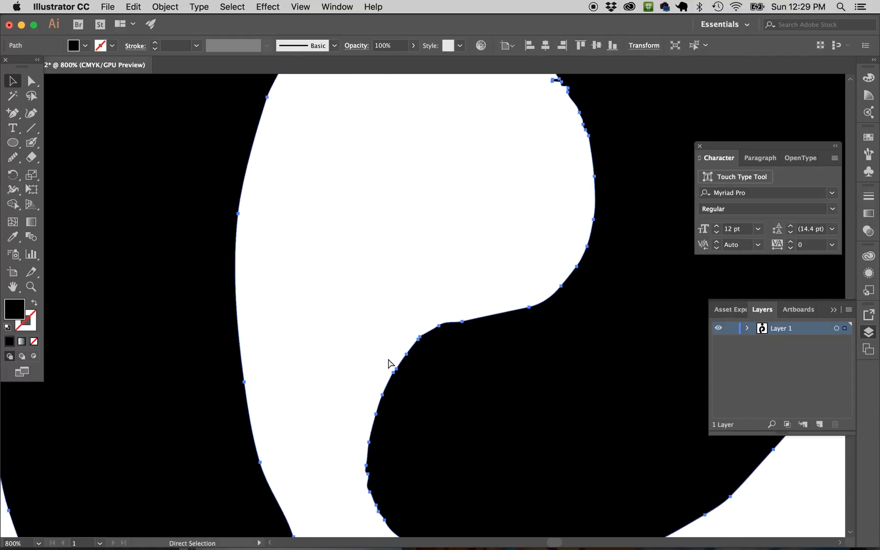
scroll(388, 359, "down", 1)
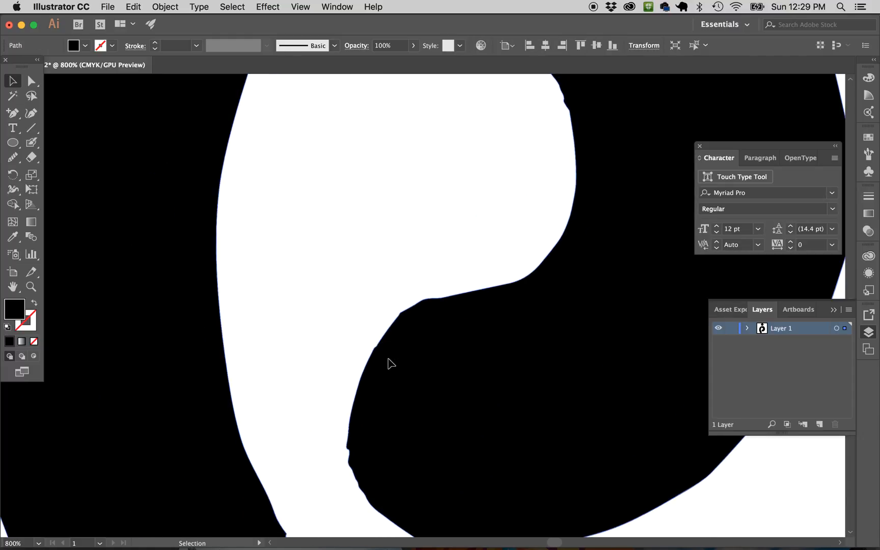
left_click(31, 142)
key("bracketleft")
key("bracketleft")
key("bracketleft")
key("bracketleft")
key("bracketleft")
key("bracketleft")
key("bracketleft")
key("bracketleft")
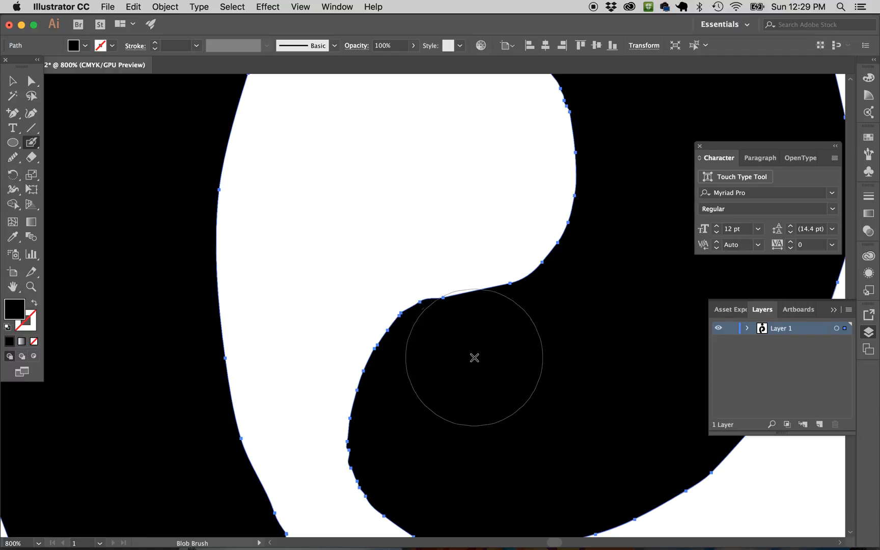
key("bracketleft")
key("bracketleft")
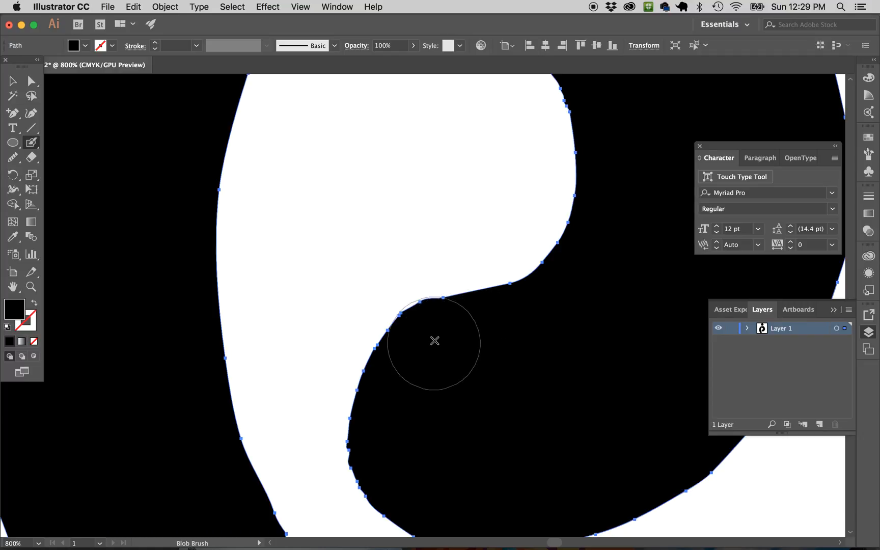
left_click_drag(446, 341, 499, 336)
Try reshaping the painted edge of the curl with the Direct Selection tool
key("v")
key("a")
left_click_drag(469, 366, 484, 322)
key("super+z")
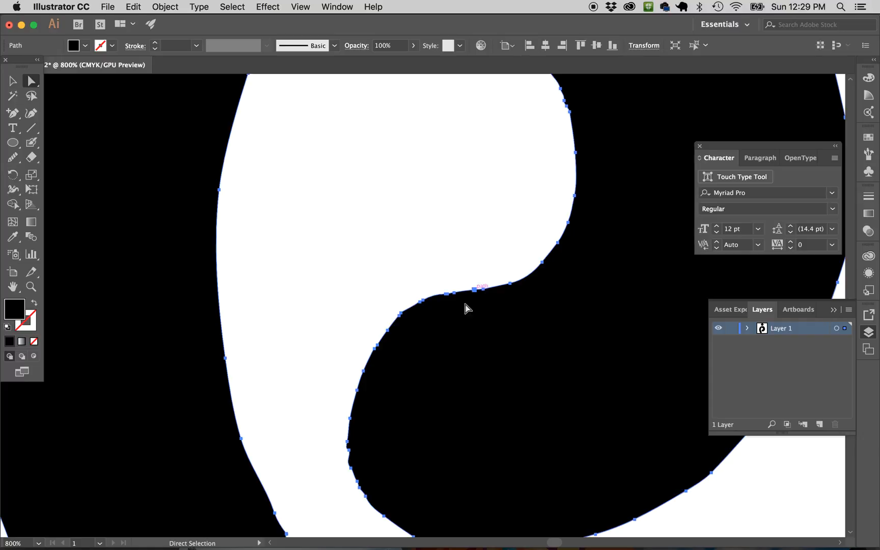
Smooth the curl's inner edge and its rounded end down to the underside with the Smooth tool
left_click(13, 158)
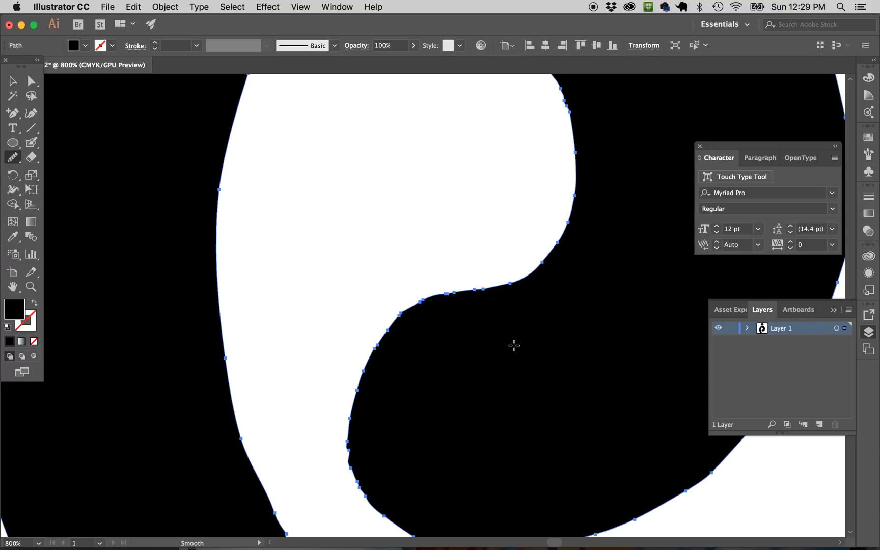
mouse_move(504, 288)
left_mouse_down()
mouse_move(463, 287)
mouse_move(401, 324)
left_mouse_up()
mouse_move(526, 285)
left_mouse_down()
mouse_move(447, 293)
mouse_move(361, 354)
mouse_move(344, 437)
mouse_move(354, 423)
mouse_move(352, 491)
left_mouse_up()
scroll(352, 491, "down", 3)
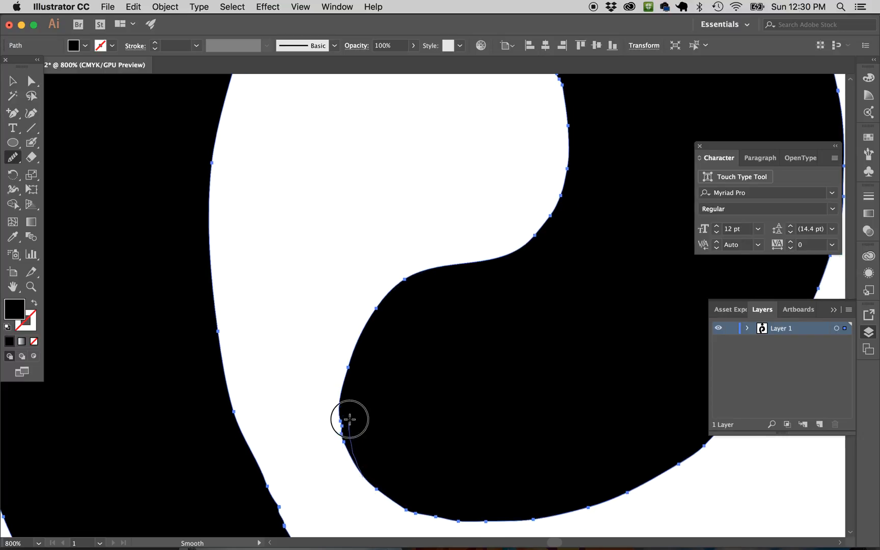
mouse_move(345, 405)
left_mouse_down()
mouse_move(370, 479)
mouse_move(435, 513)
mouse_move(539, 527)
left_mouse_up()
Smooth the rough inner side and lower end of the curved shape's leg with the Smooth tool
scroll(279, 389, "down", 10)
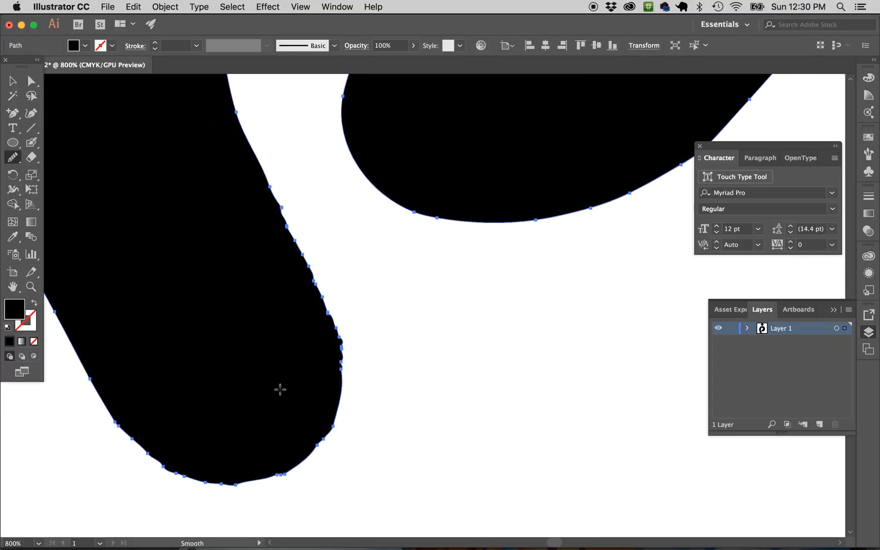
mouse_move(315, 218)
left_mouse_down()
mouse_move(355, 306)
mouse_move(319, 393)
mouse_move(301, 407)
mouse_move(226, 419)
mouse_move(159, 391)
mouse_move(369, 370)
left_mouse_up()
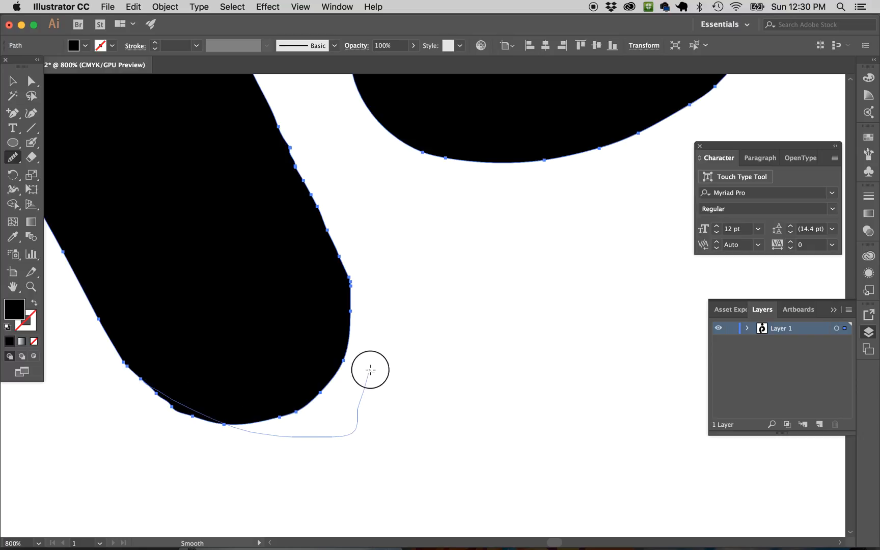
left_click_drag(316, 219, 377, 365)
key("v")
left_click(434, 380)
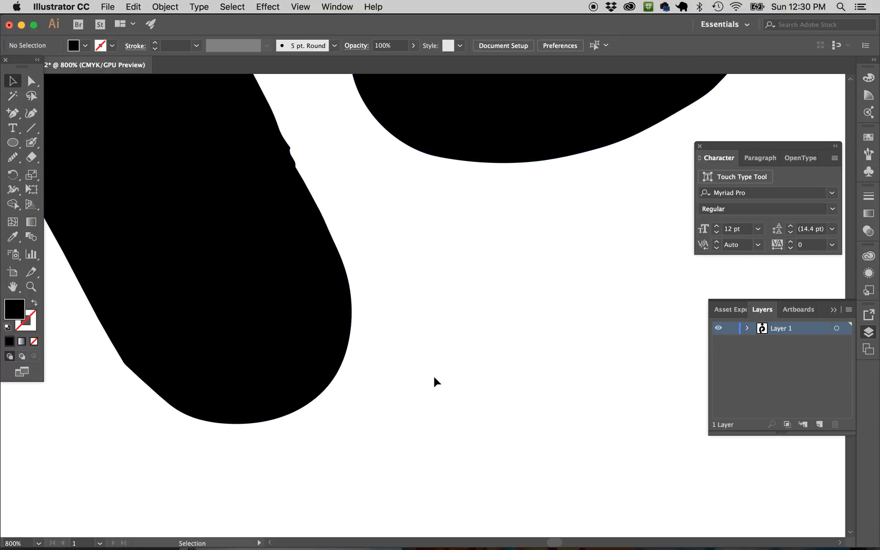
Draw a black circle about as wide as the leg over its lower end to round it off
left_click(12, 143)
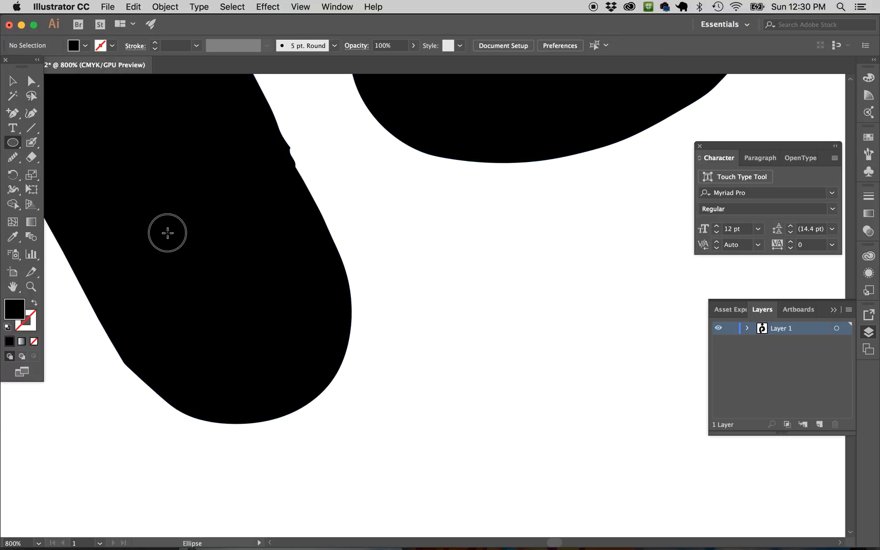
left_click_drag(167, 233, 353, 392)
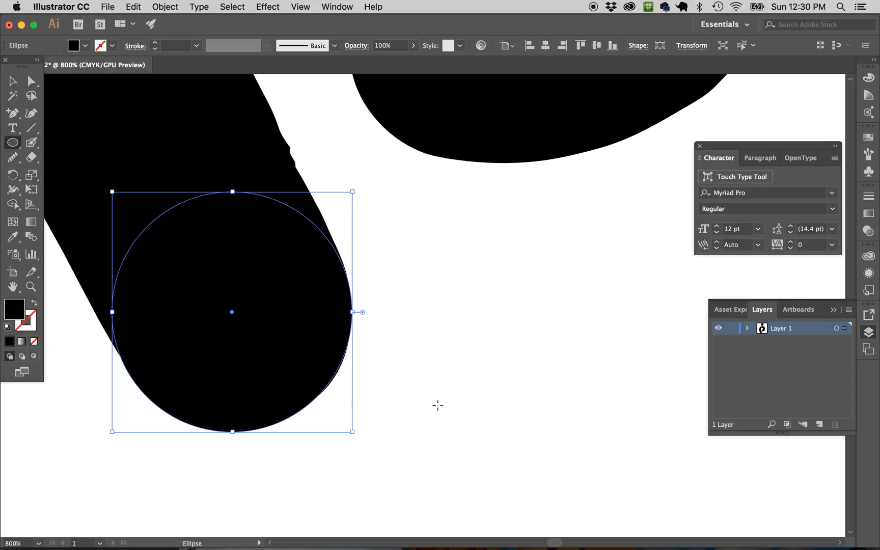
key("v")
left_click(446, 405)
Select the new circle together with the curved shape and merge their overlapping regions using Shape Builder
key("super+minus")
key("super+minus")
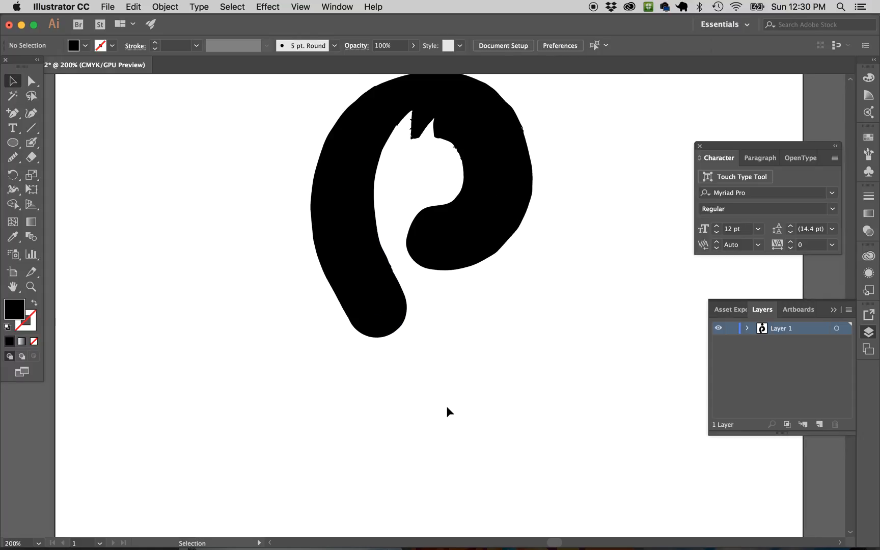
scroll(446, 405, "up", 2)
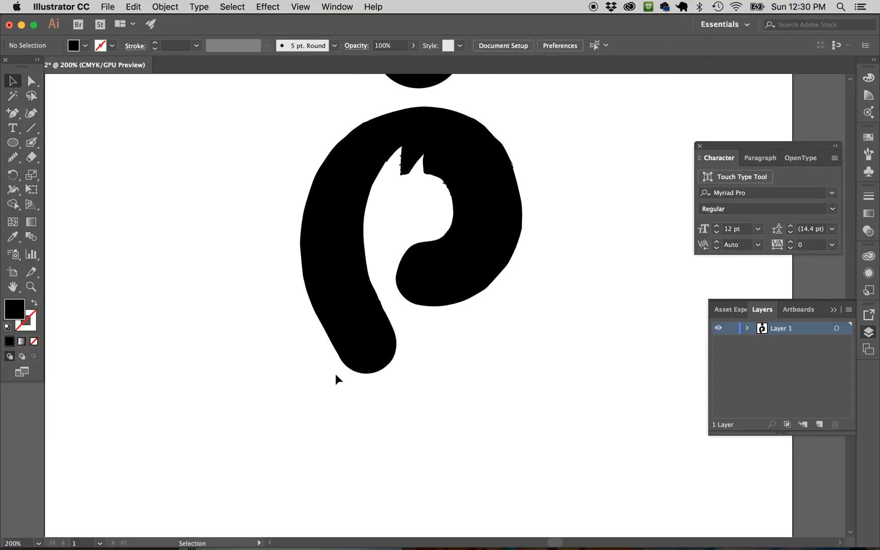
left_click_drag(287, 328, 421, 422)
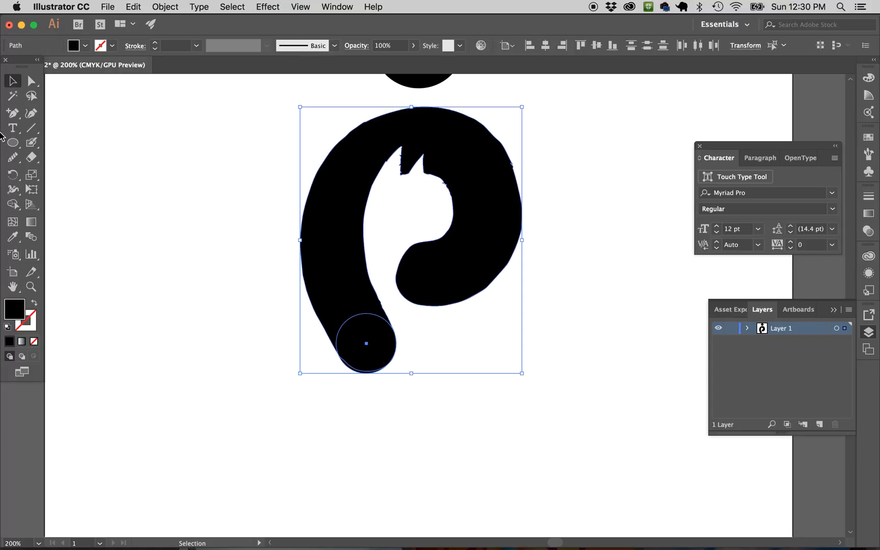
key("shift+m")
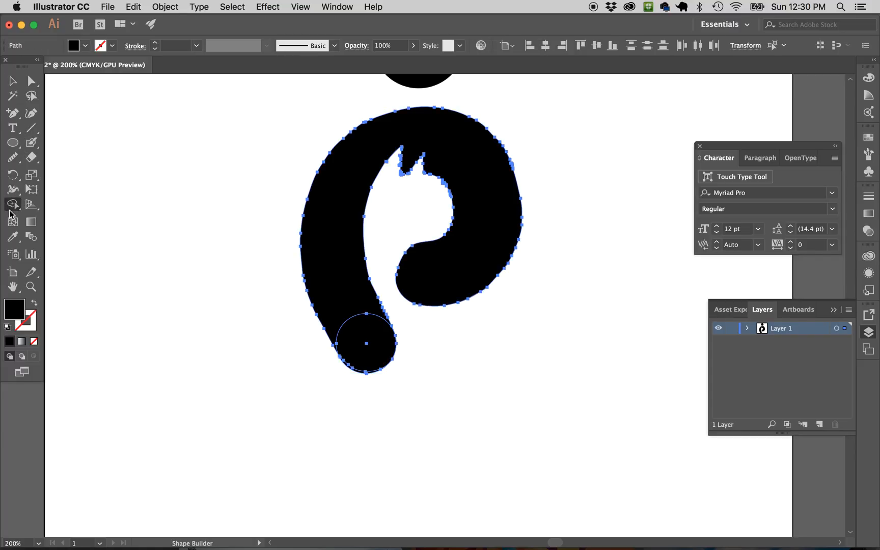
left_click_drag(302, 285, 383, 354)
key("v")
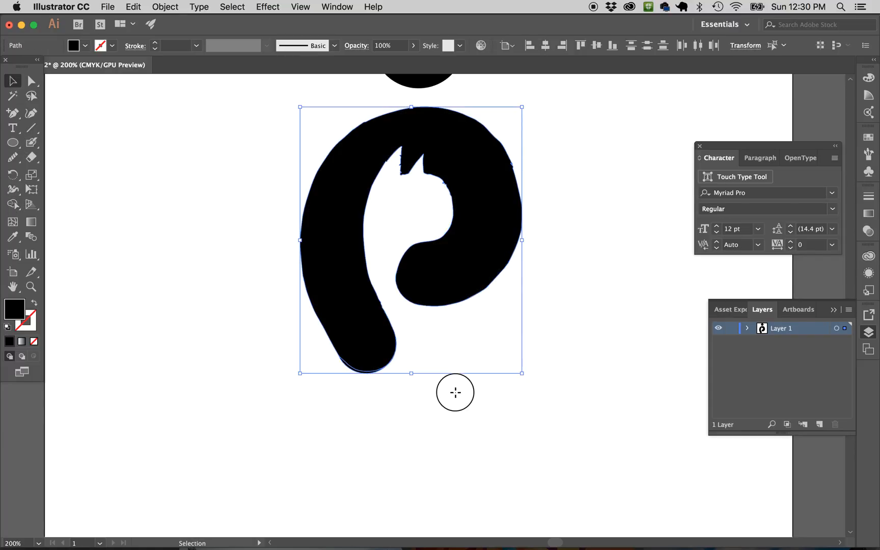
Merge the leftover piece at the leg's lower end into the curved shape with Shape Builder
left_click(456, 393)
left_click(363, 374)
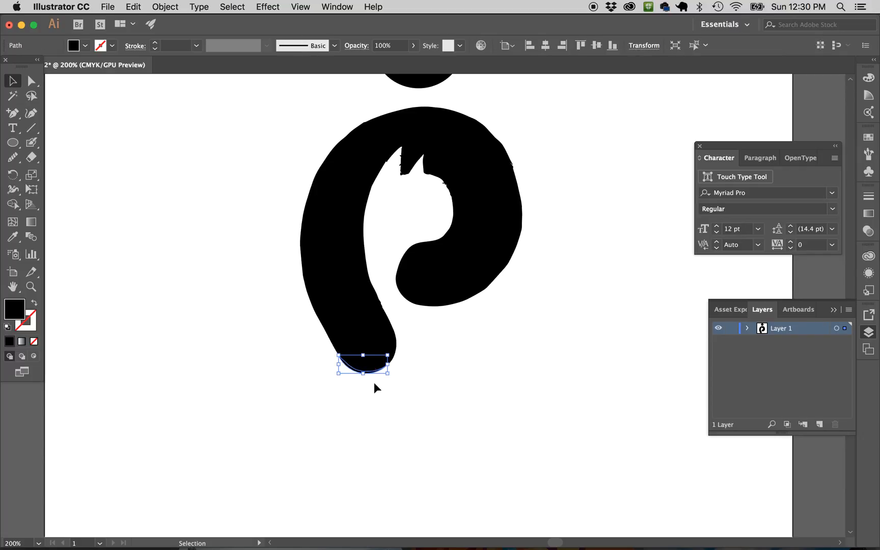
left_click(355, 333, "super")
key("shift+m")
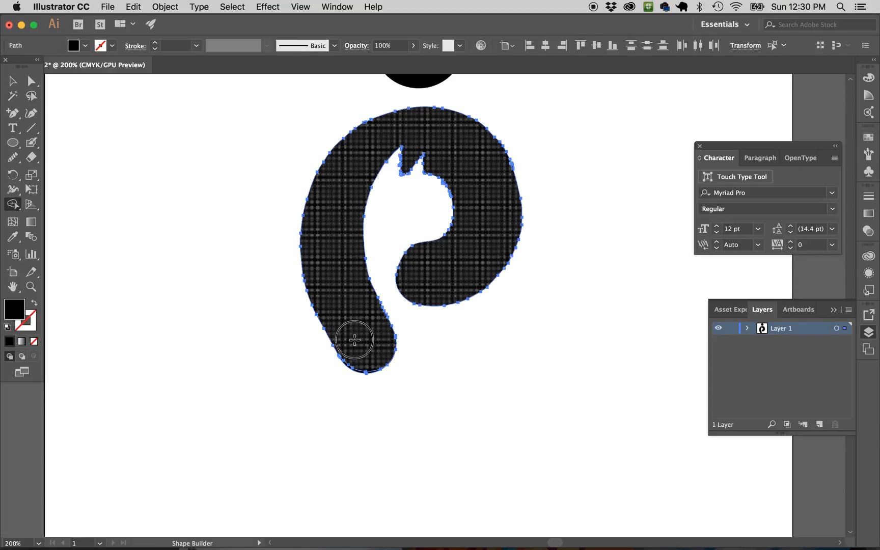
left_click_drag(353, 338, 355, 375)
key("v")
left_click(410, 407)
left_click(356, 351)
left_click(515, 392)
scroll(513, 422, "up", 3)
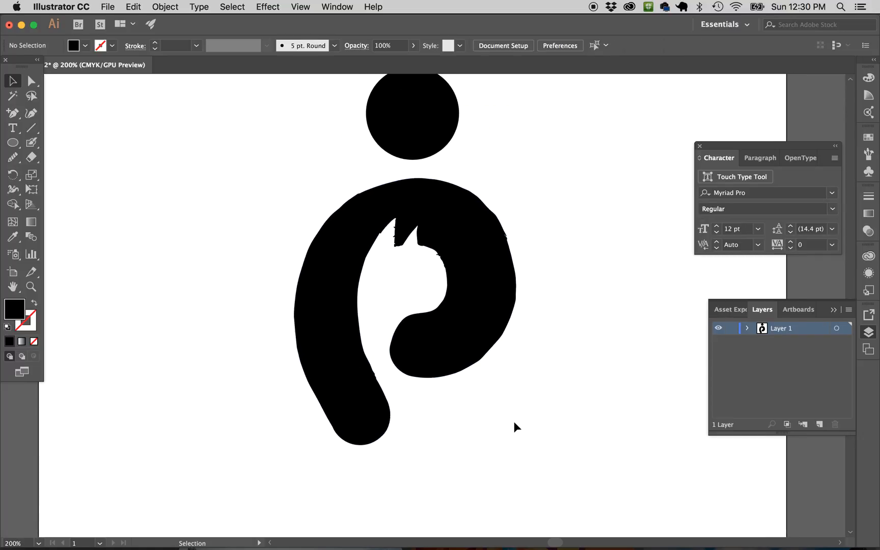
scroll(472, 351, "up", 2)
scroll(472, 350, "left", 1)
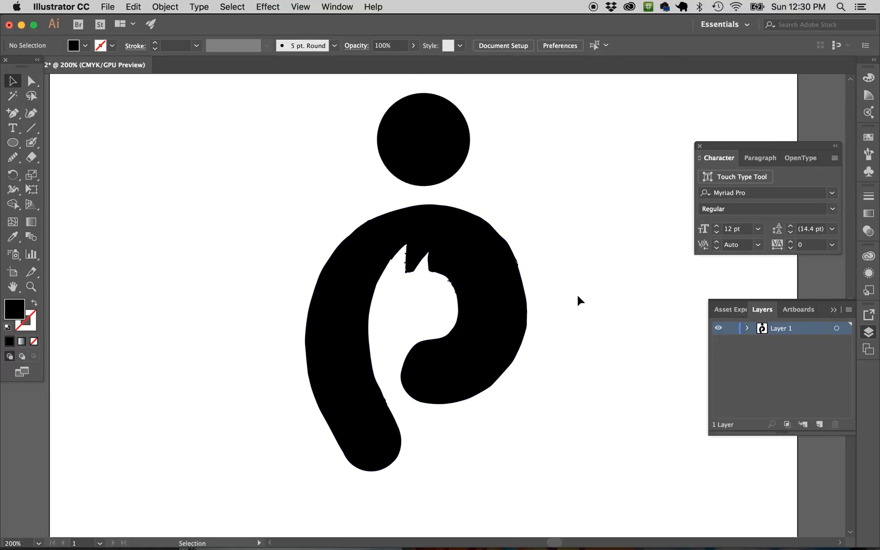
scroll(577, 293, "up", 3)
scroll(577, 293, "left", 1)
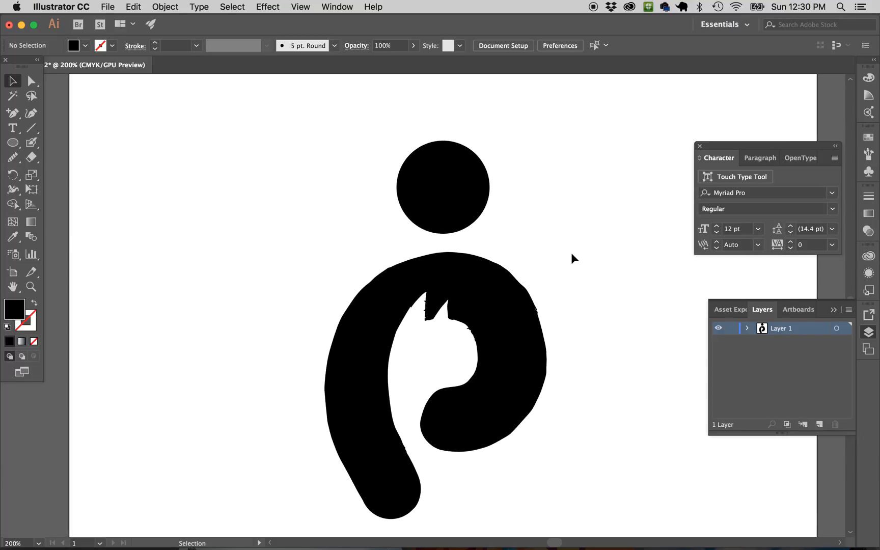
scroll(571, 254, "down", 2)
scroll(571, 255, "left", 1)
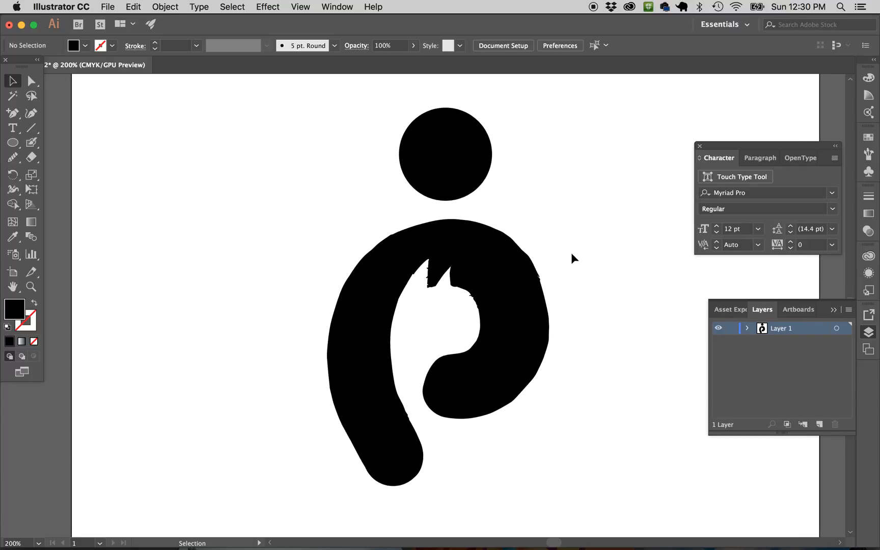
scroll(571, 252, "right", 3)
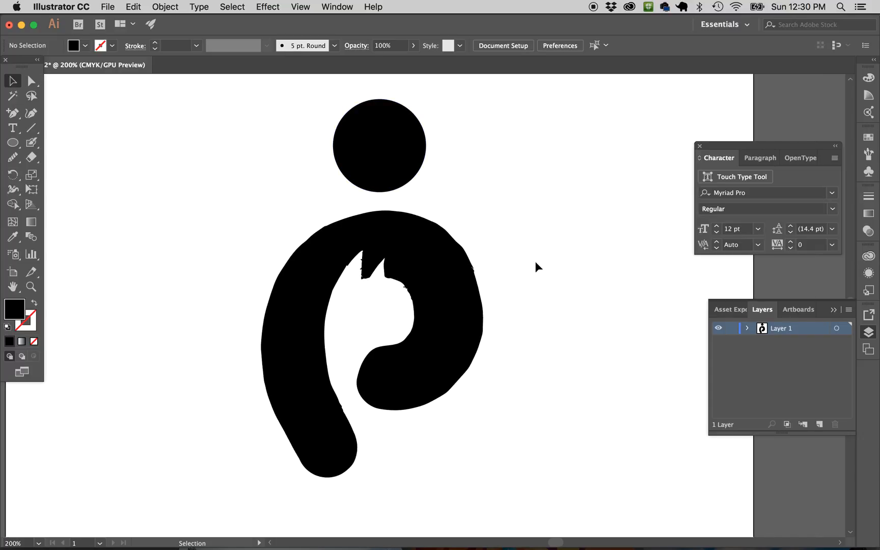